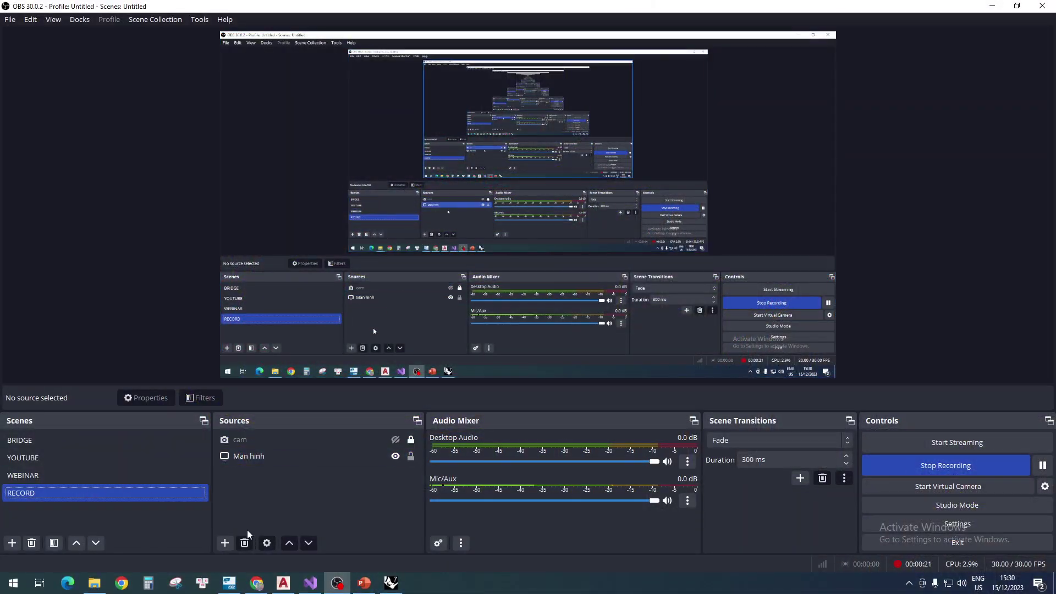
Switch to Tekla Structures with Rhino and Grasshopper alongside, and add a Tekla Point component to the Grasshopper canvas.
key(alt+Tab)
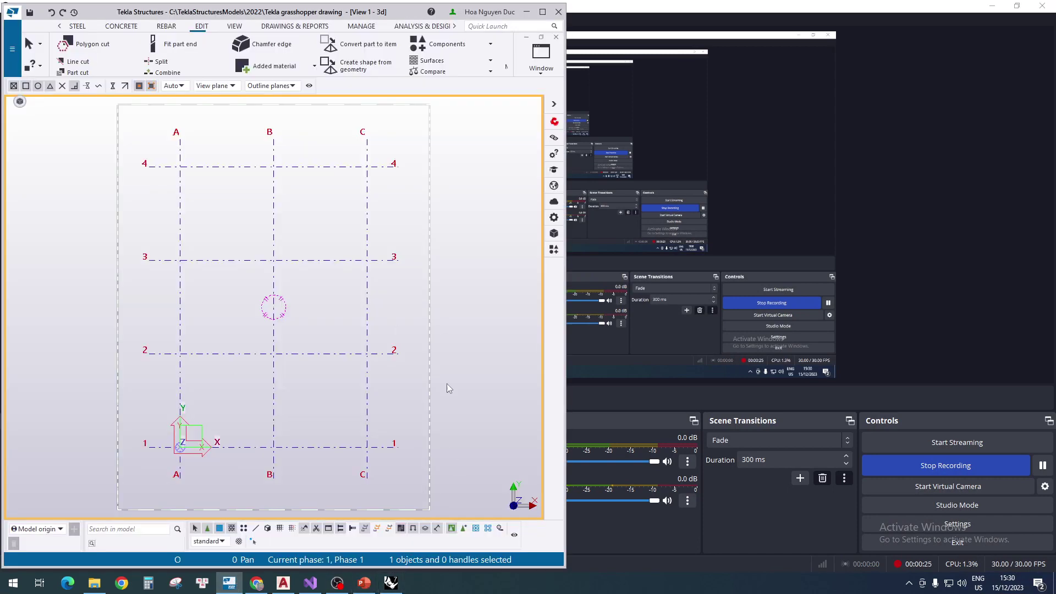
click(391, 583)
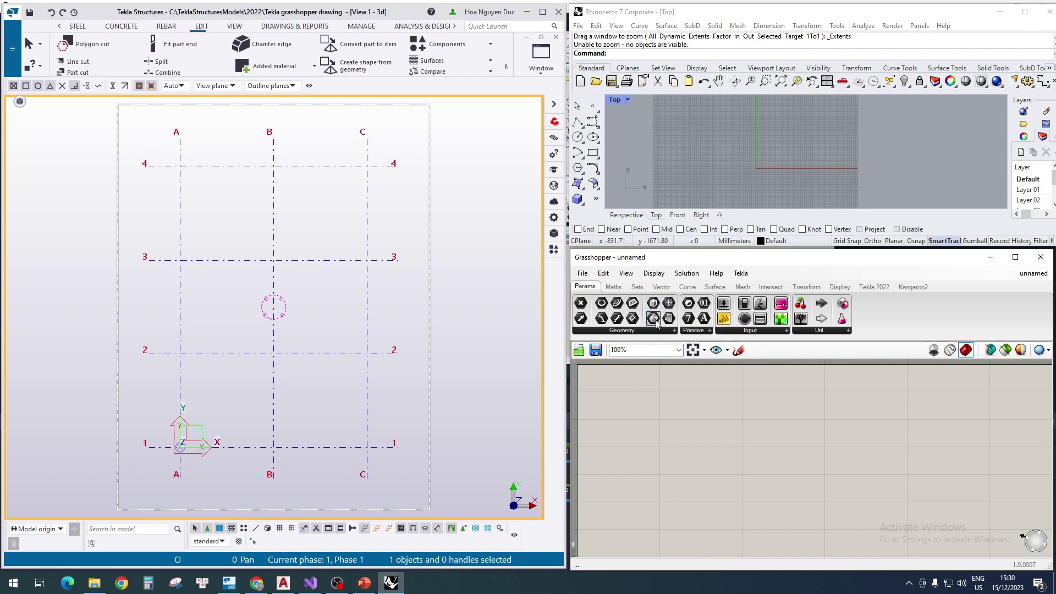
click(873, 286)
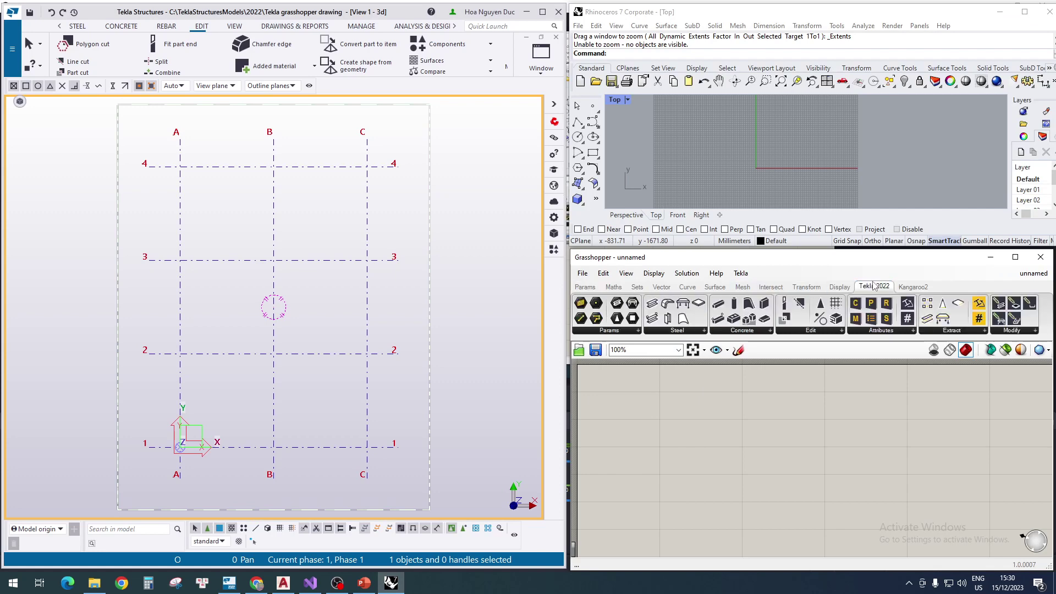
click(627, 331)
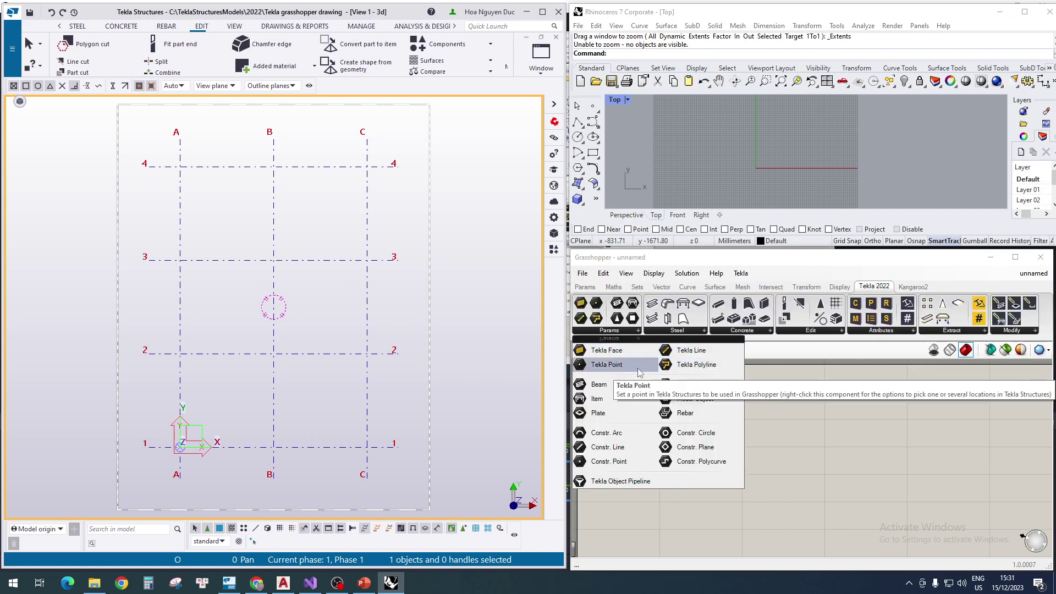
drag(625, 365, 704, 424)
scroll(705, 426, down, 3)
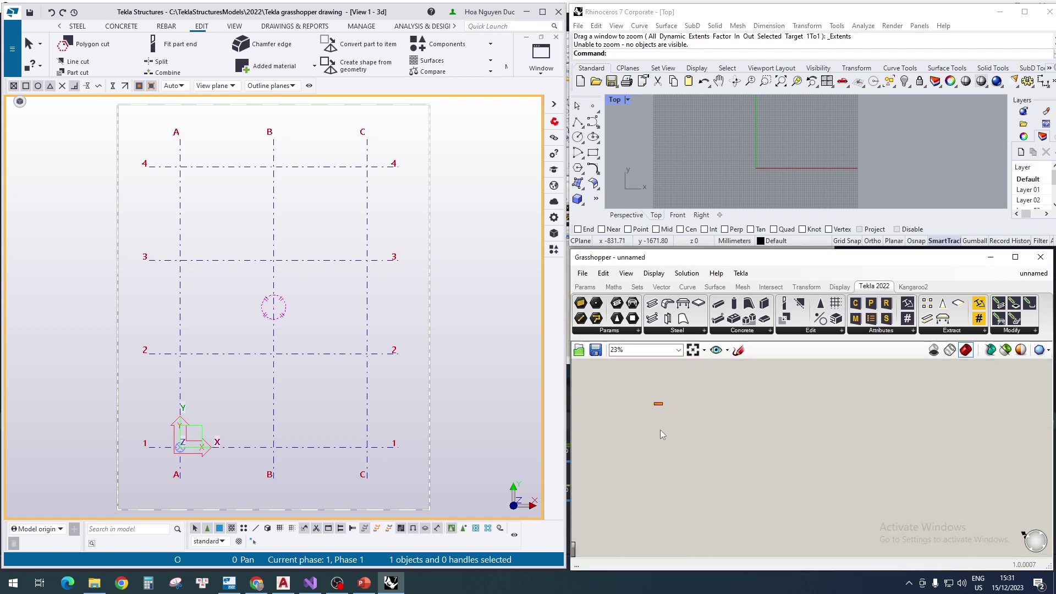
Set one Tekla Point for the component by picking the intersection of grid lines A and 3 in the Tekla model.
scroll(657, 418, up, 8)
click(672, 414)
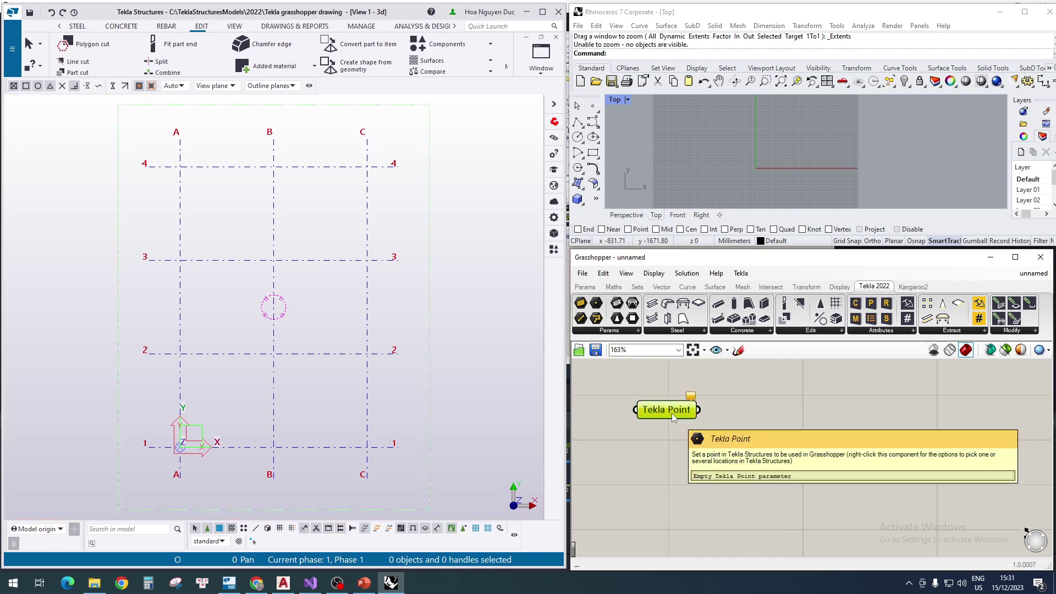
right_click(672, 414)
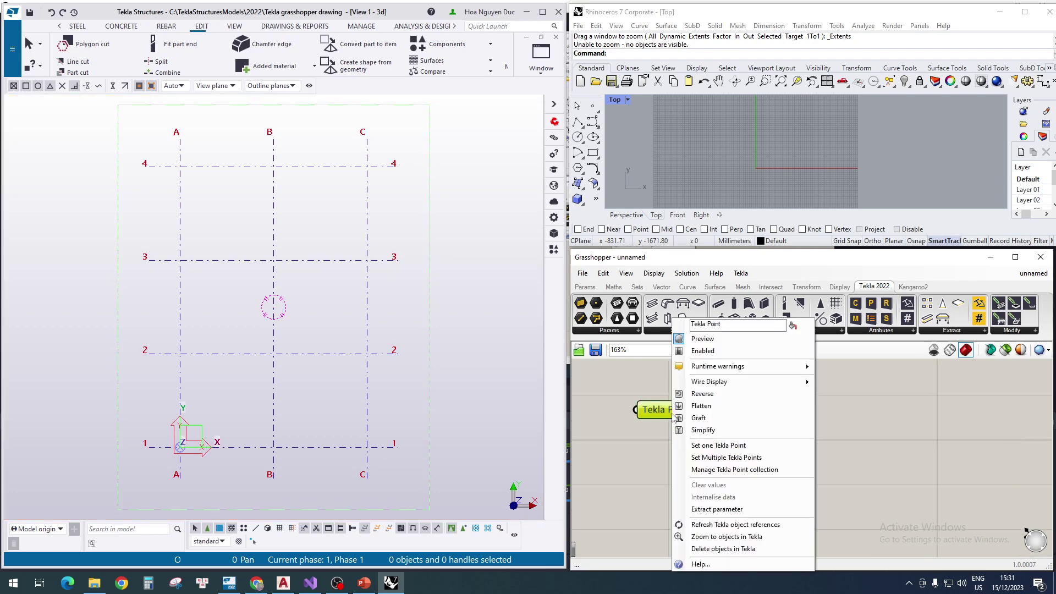
click(695, 445)
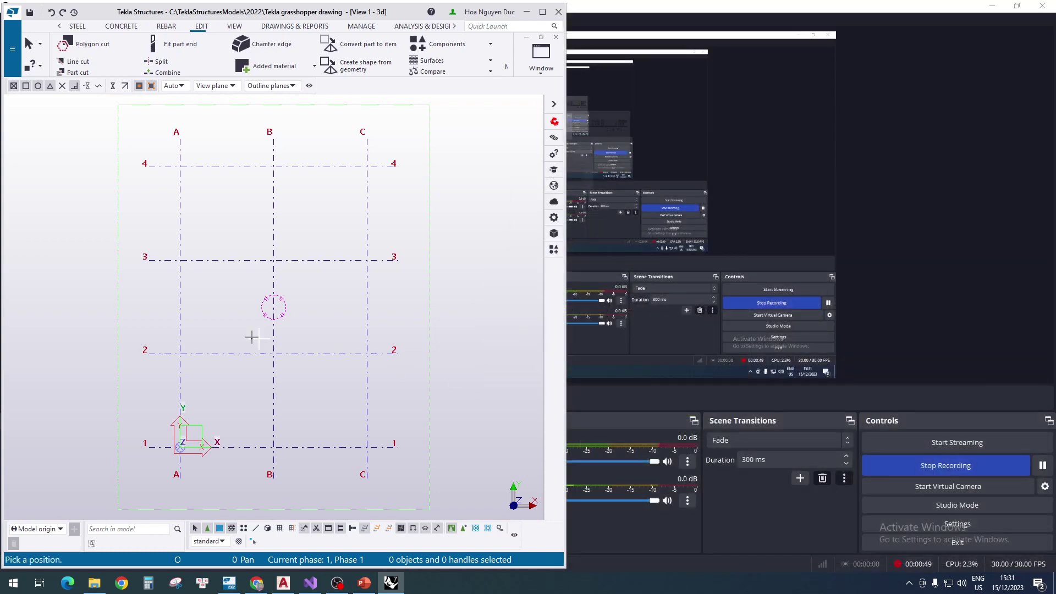
click(180, 260)
scroll(172, 263, up, 3)
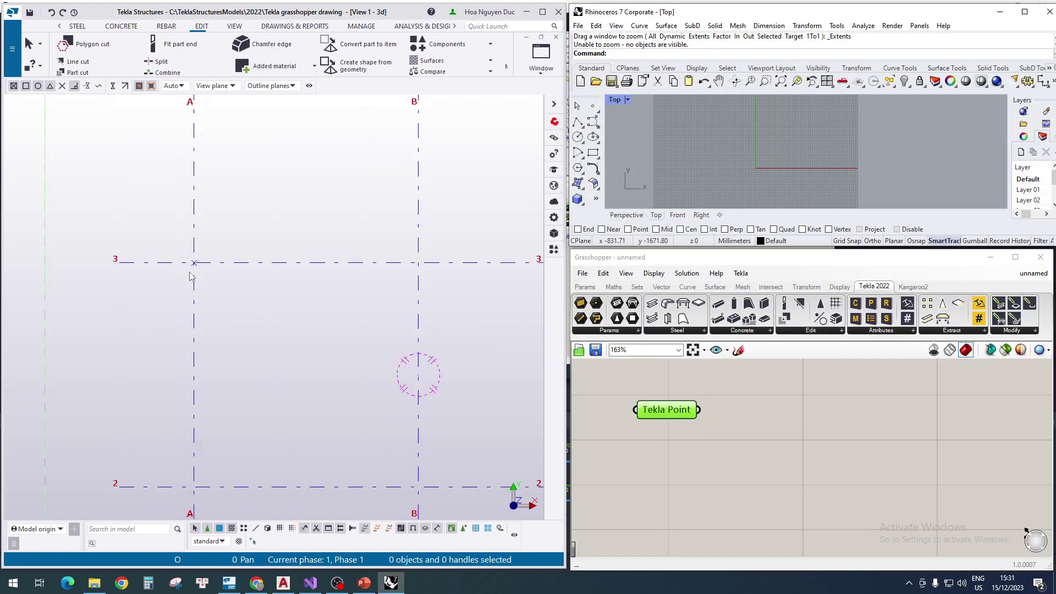
scroll(689, 166, down, 5)
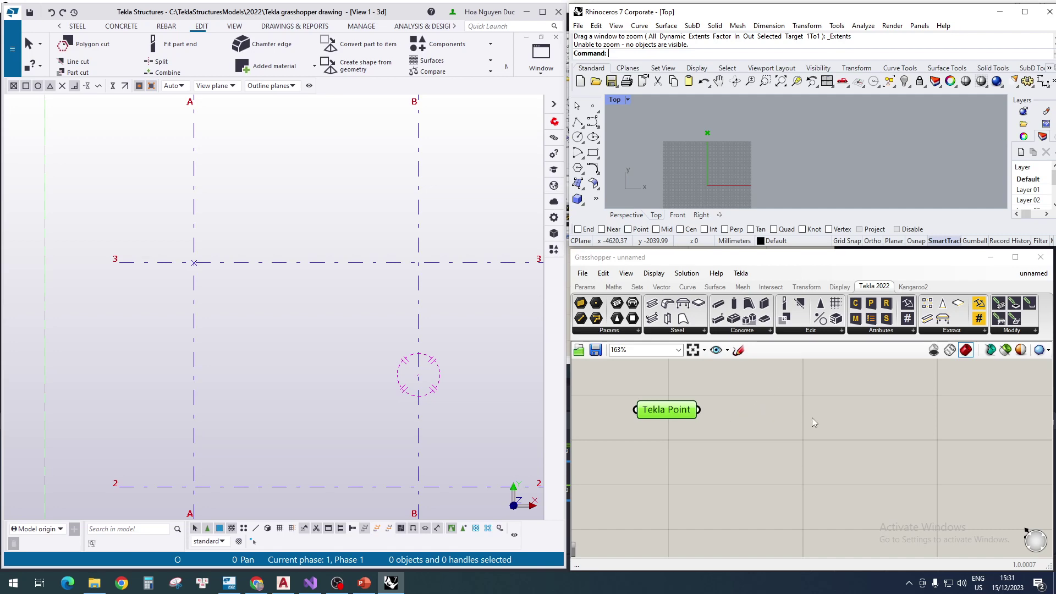
Add an Ellipse component to the canvas and place it beside the Tekla Point component, leaving space between them.
scroll(759, 422, down, 2)
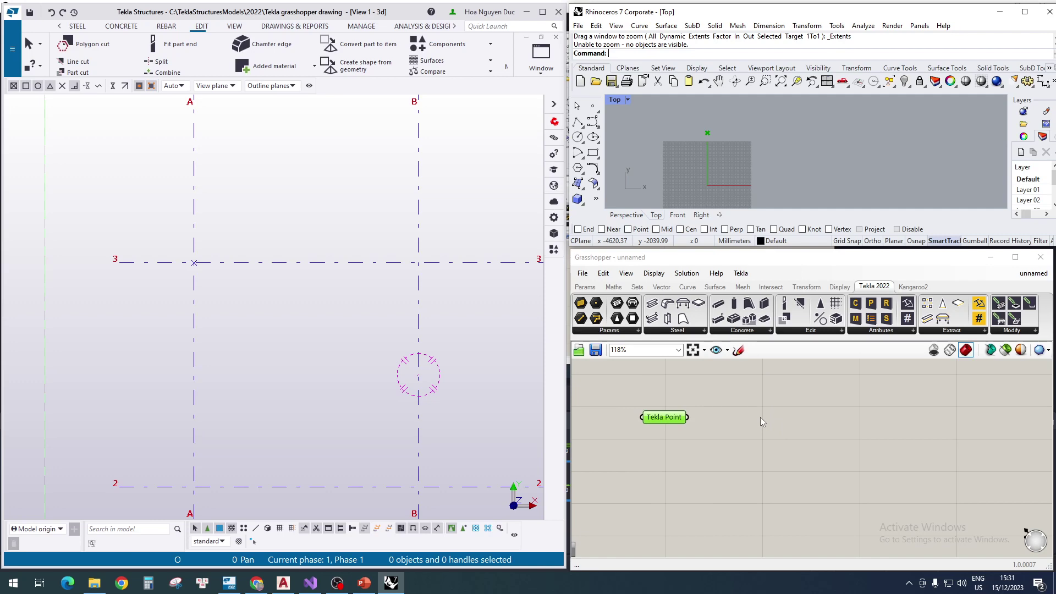
double_click(765, 416)
text(el)
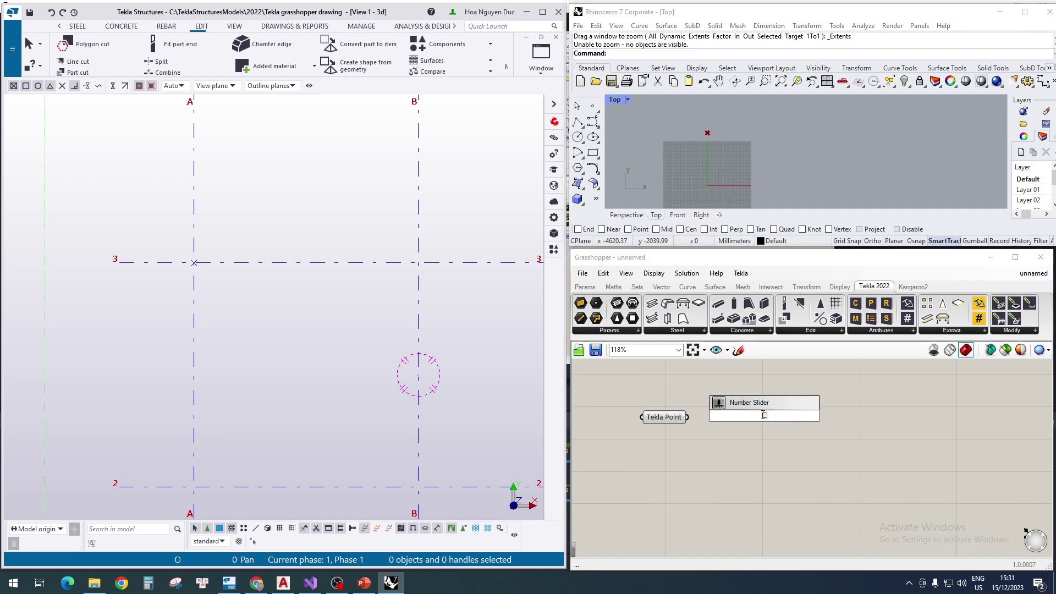
text(l)
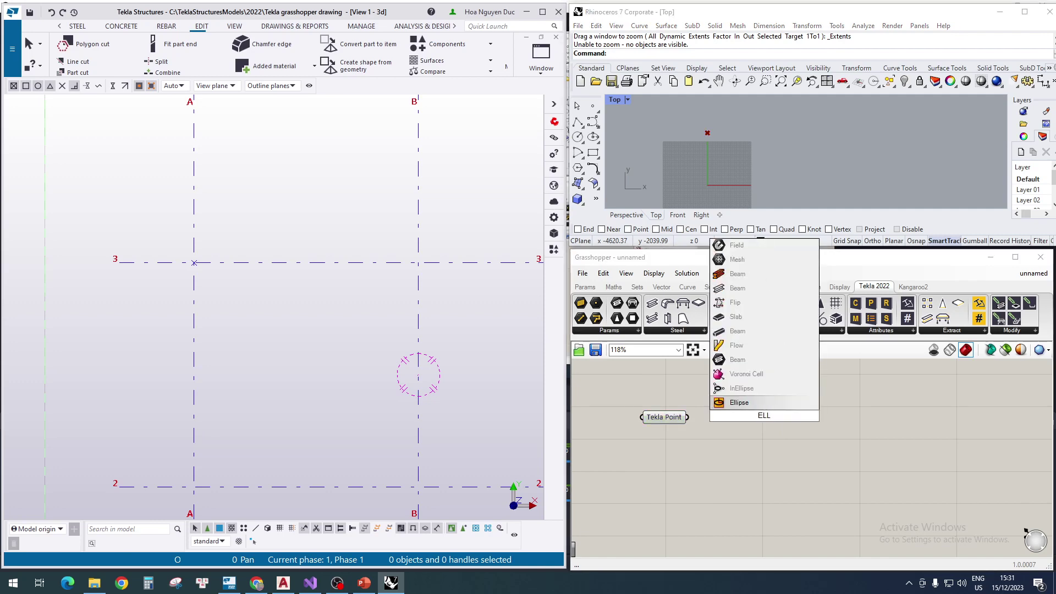
click(757, 403)
scroll(751, 420, up, 3)
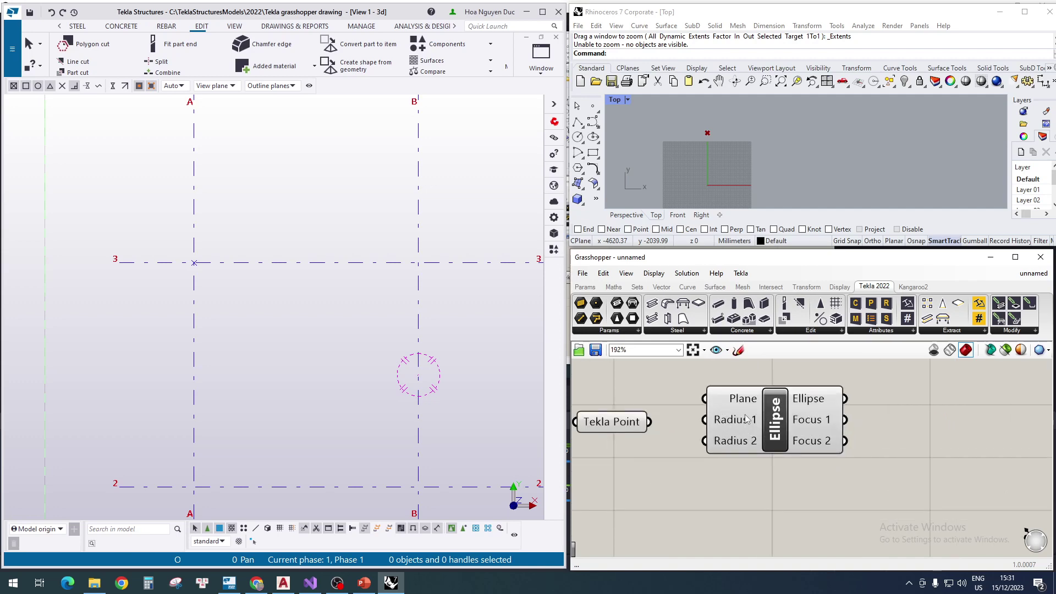
right_drag(746, 414, 780, 435)
drag(787, 440, 808, 466)
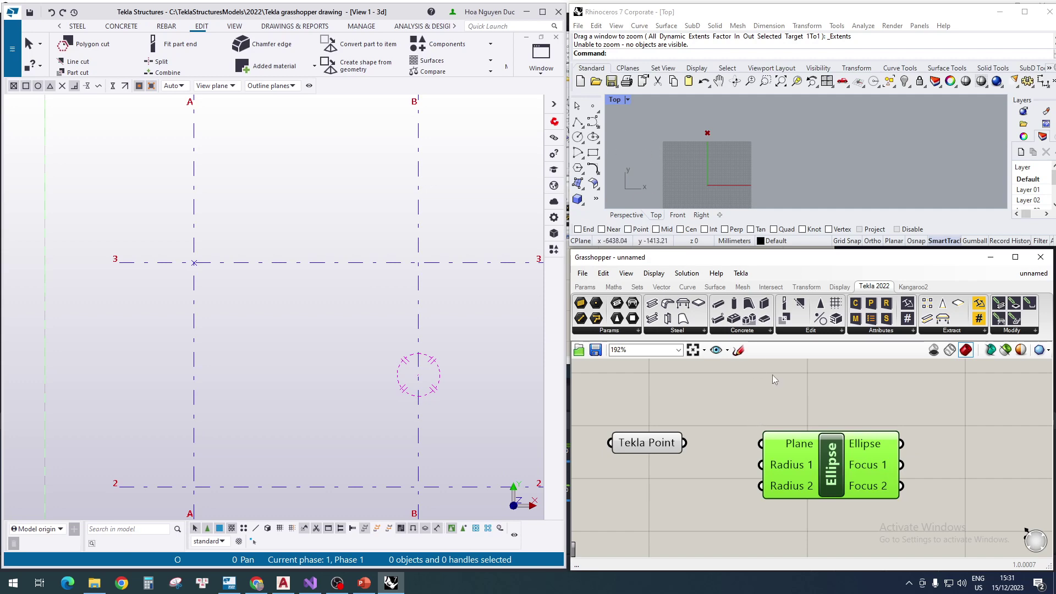
Add an XY Plane component between the Tekla Point and Ellipse components.
scroll(786, 379, down, 4)
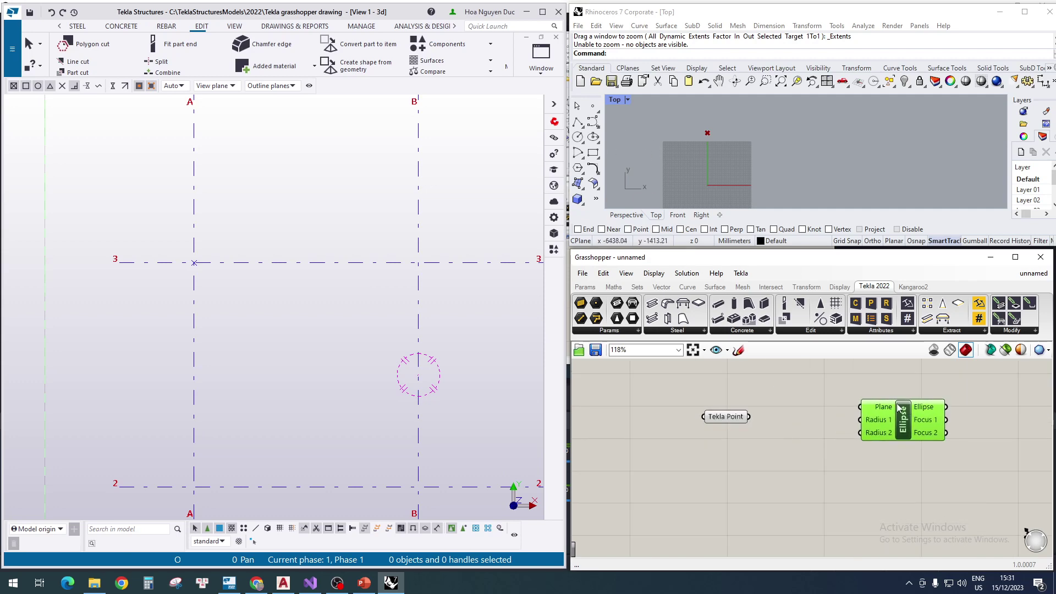
scroll(805, 414, up, 4)
double_click(784, 414)
text(XY)
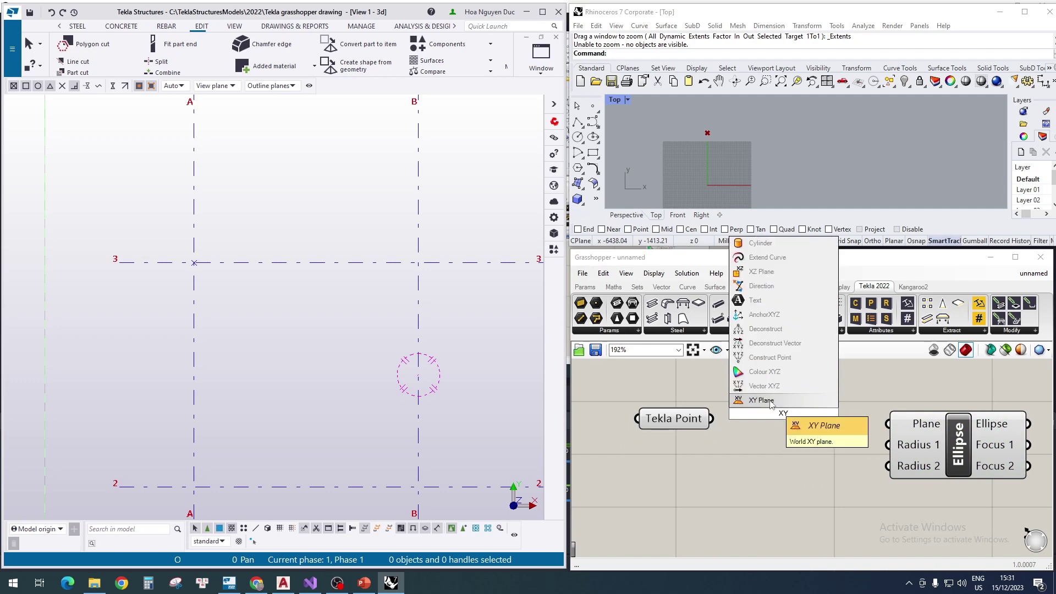
click(767, 400)
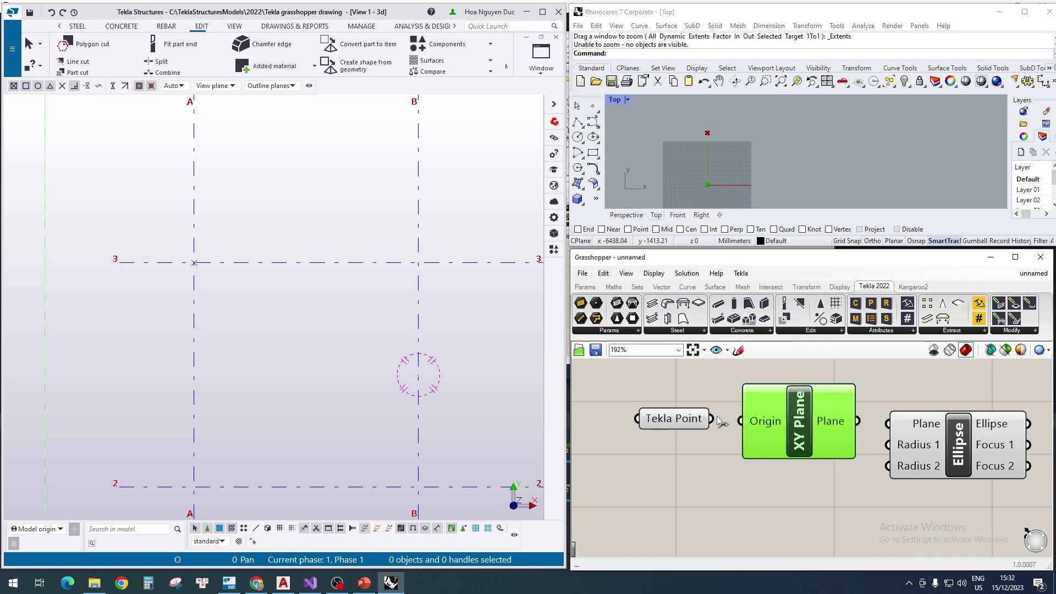
Wire the Tekla Point to the XY Plane's Origin and its Plane output to the Ellipse's Plane input, spacing the components apart.
drag(684, 421, 741, 421)
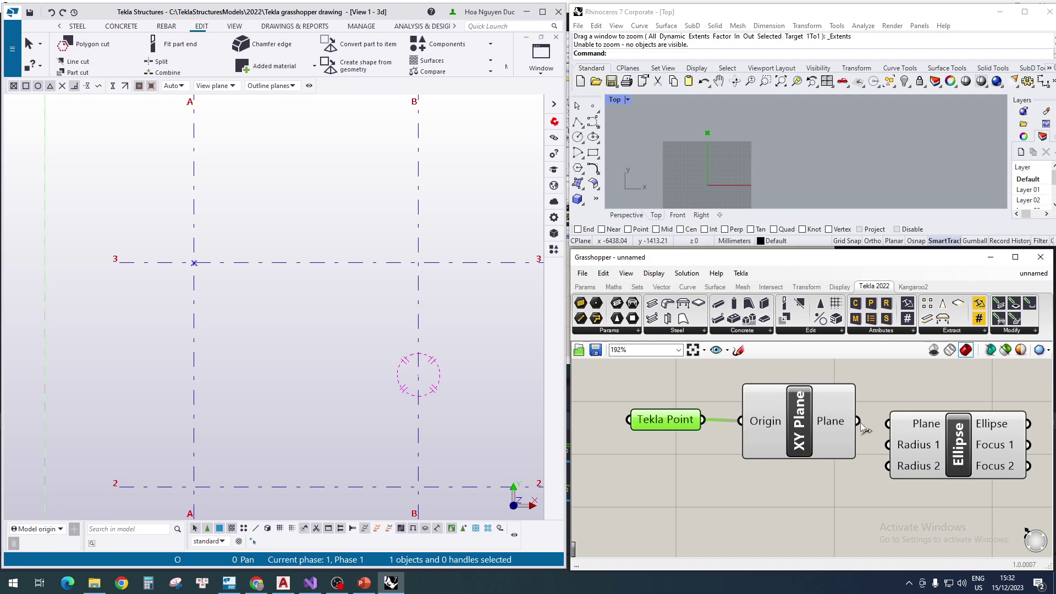
drag(857, 422, 888, 424)
click(936, 431)
scroll(836, 438, down, 4)
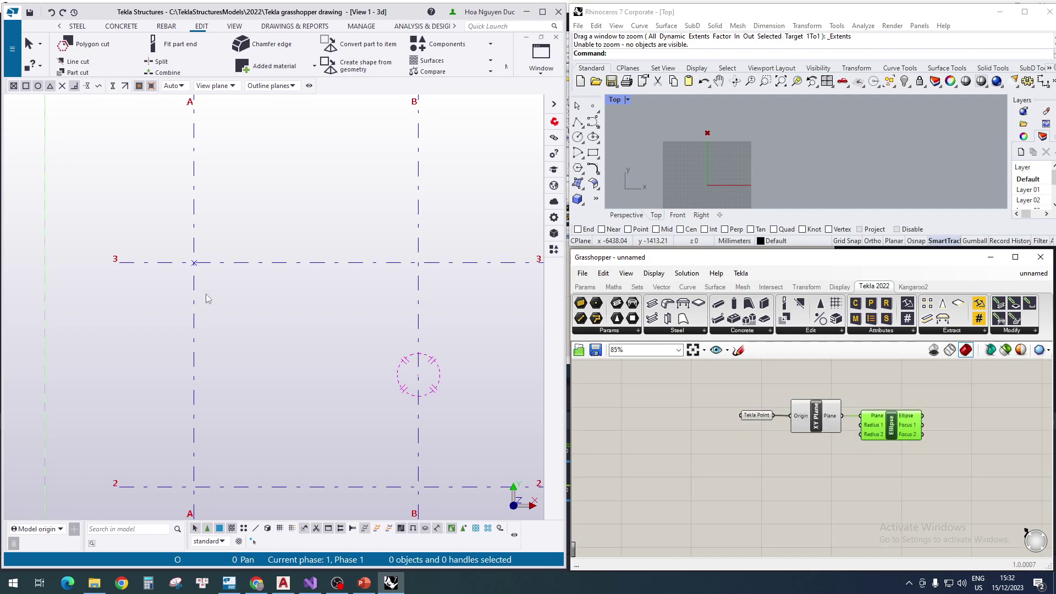
scroll(866, 432, up, 3)
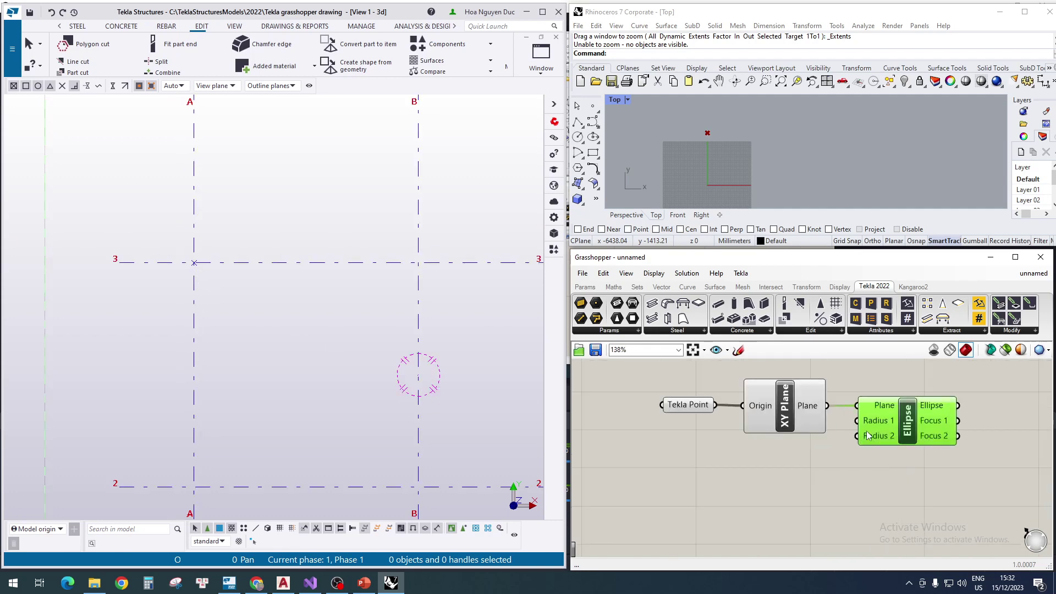
drag(883, 425, 926, 425)
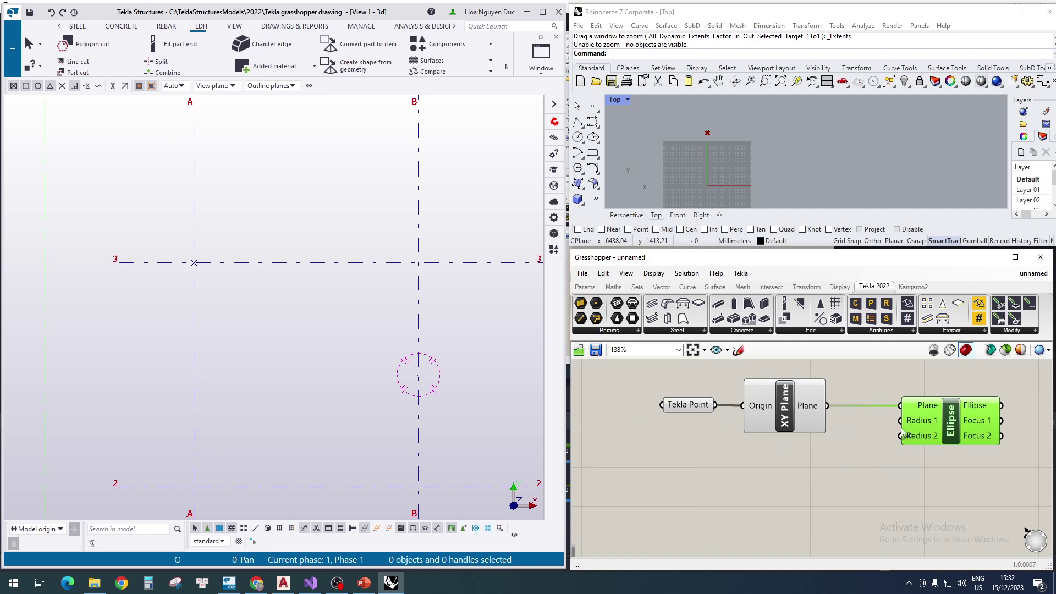
Add a number slider with value 1000 below the XY Plane and connect it to the Ellipse's Radius 2 input.
double_click(786, 465)
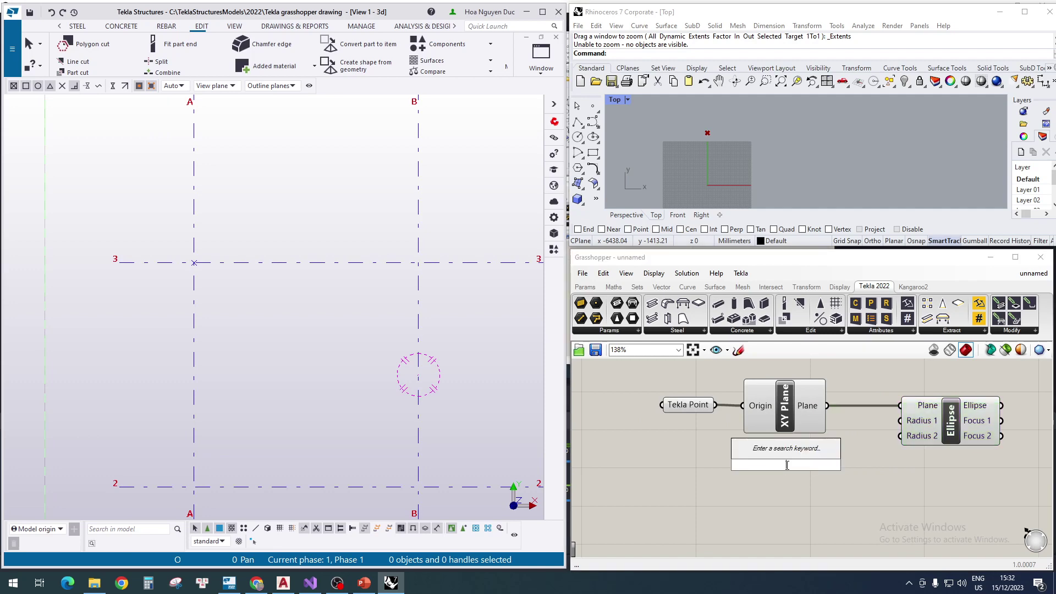
text(1)
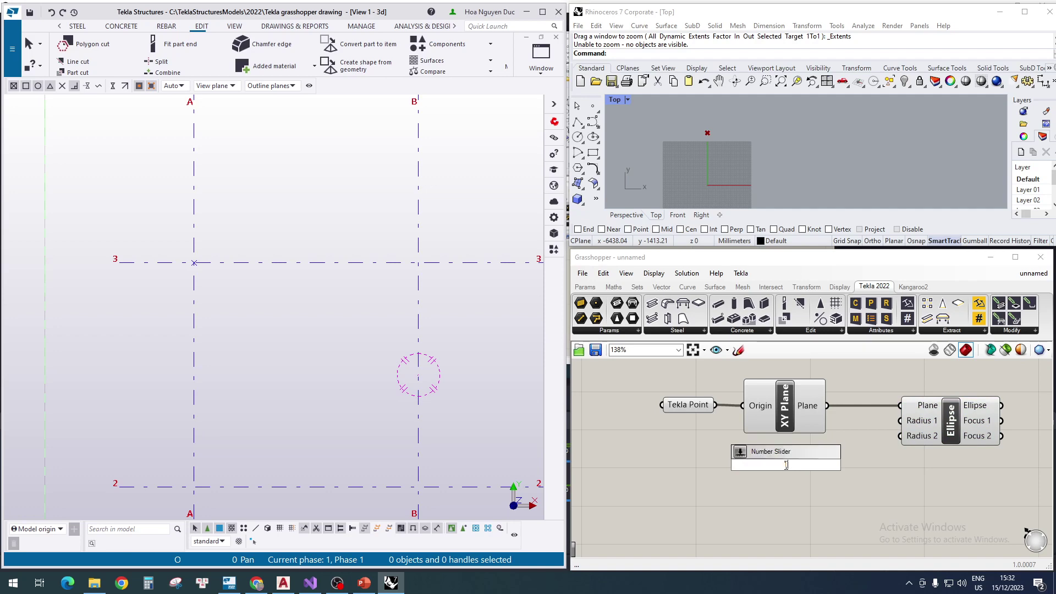
text(000)
key(Return)
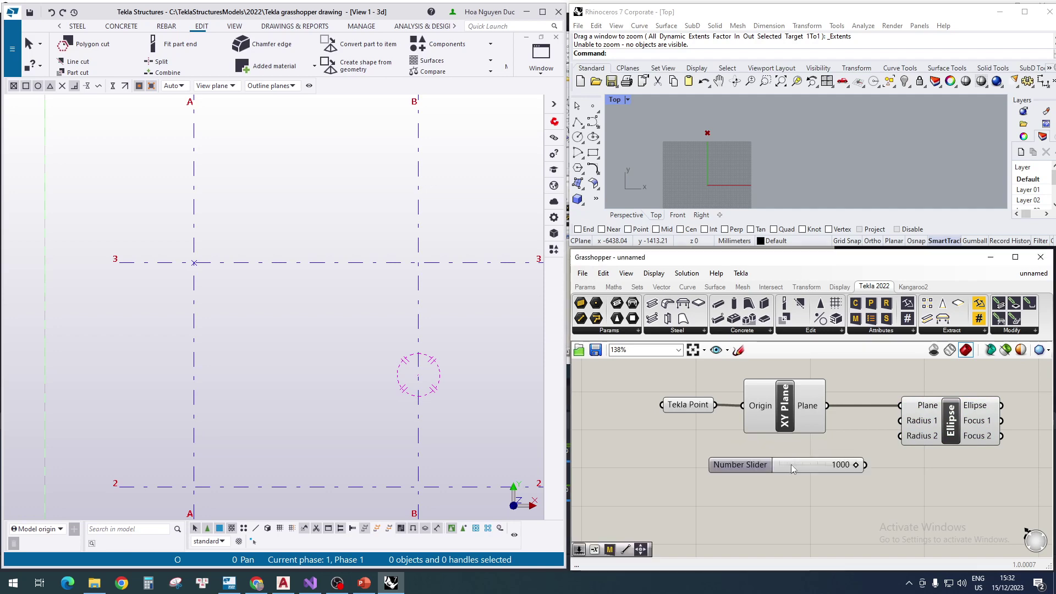
scroll(850, 461, up, 2)
drag(850, 461, 918, 425)
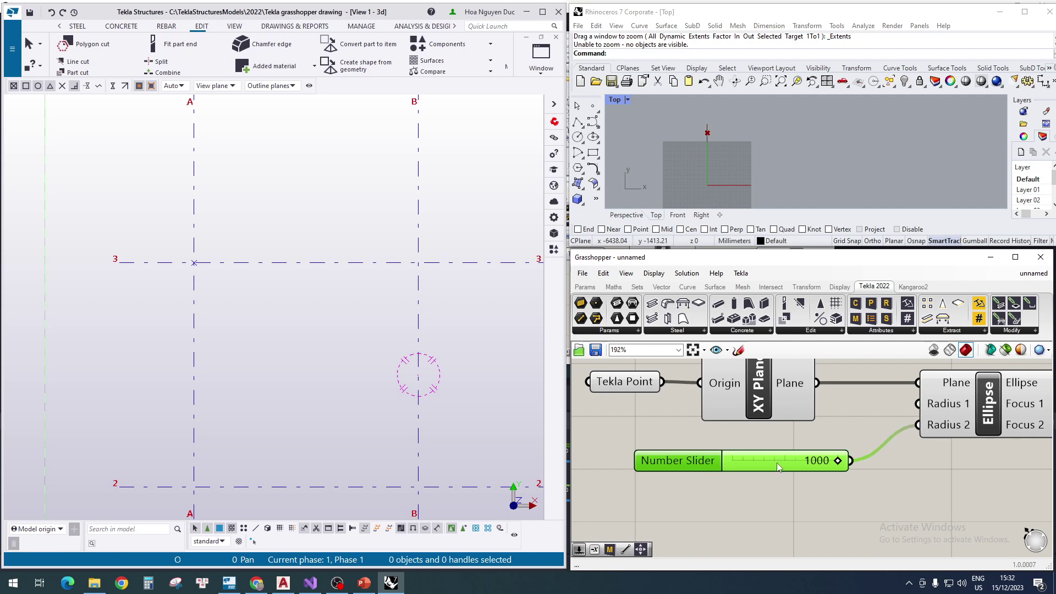
drag(777, 462, 757, 460)
Add a number slider with value 1500, connect it to the Ellipse's Radius 1 input, and align it above the 1000 slider.
scroll(770, 455, down, 3)
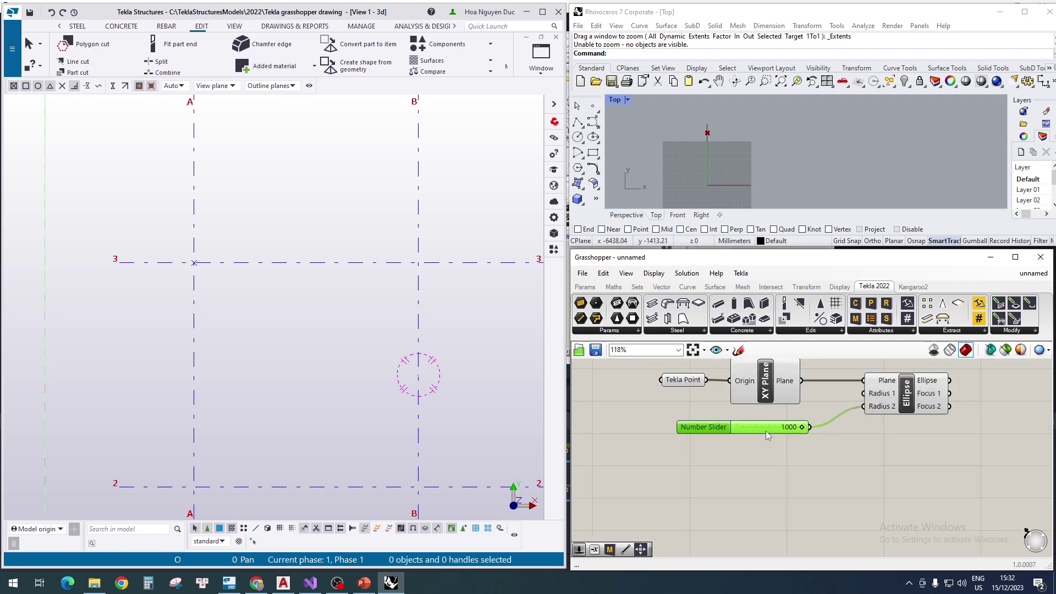
double_click(749, 457)
text(15)
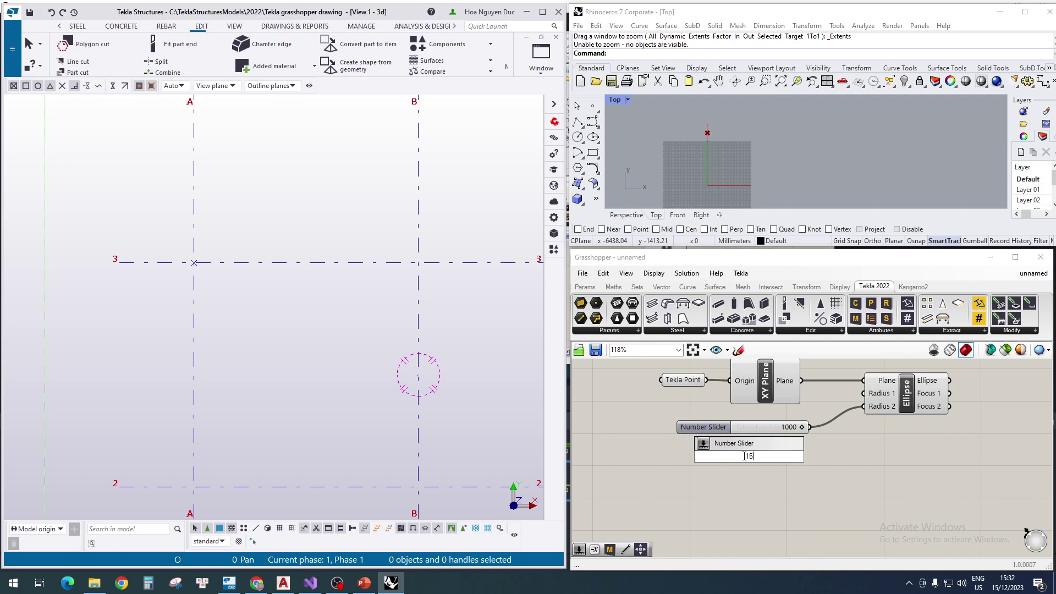
text(00)
key(Return)
scroll(770, 459, up, 3)
drag(794, 459, 787, 444)
right_drag(787, 444, 764, 471)
drag(807, 472, 880, 395)
drag(766, 471, 751, 437)
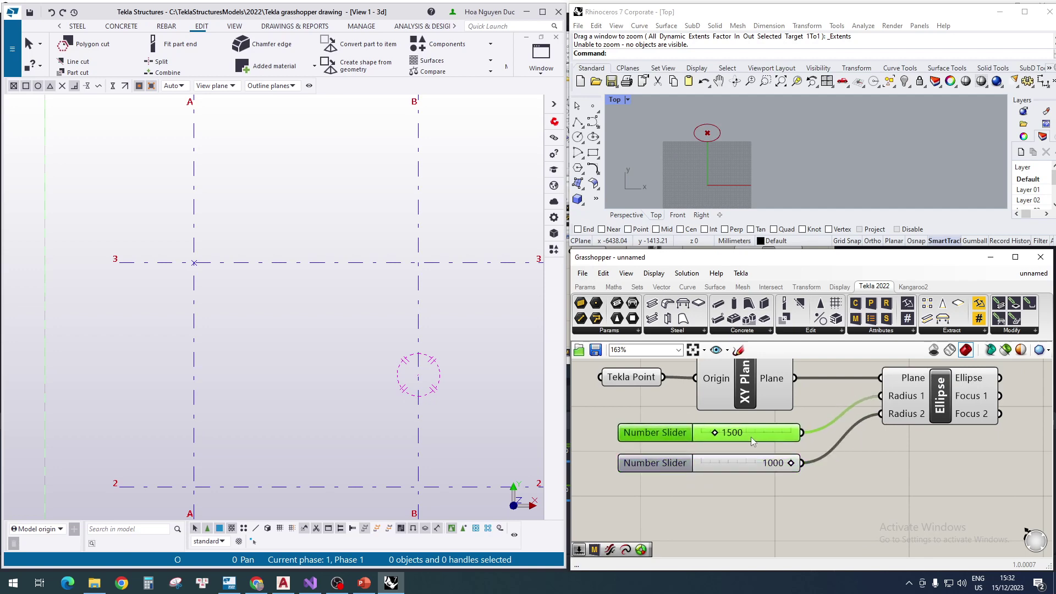
Set the Radius 1 slider's numeric domain to a minimum of 1000 and a maximum of 5000.
right_drag(856, 397, 842, 424)
scroll(781, 440, up, 2)
double_click(704, 450)
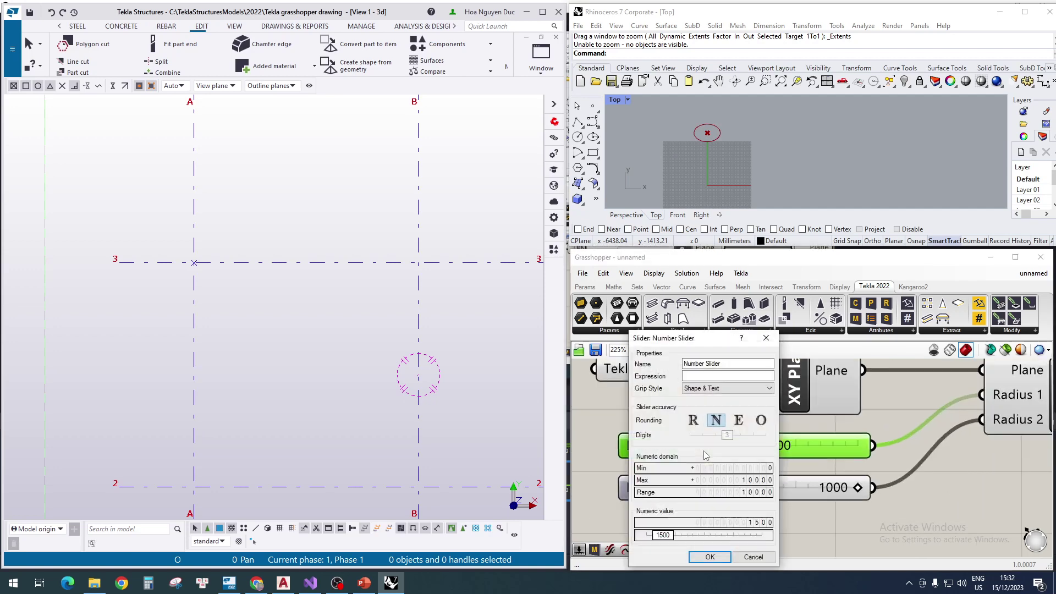
double_click(699, 468)
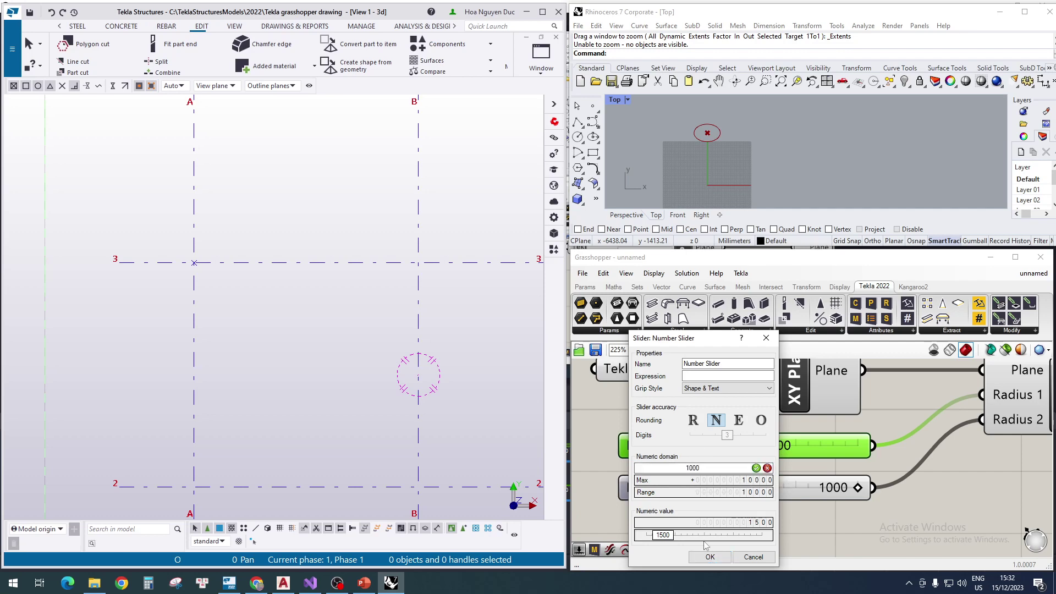
double_click(708, 479)
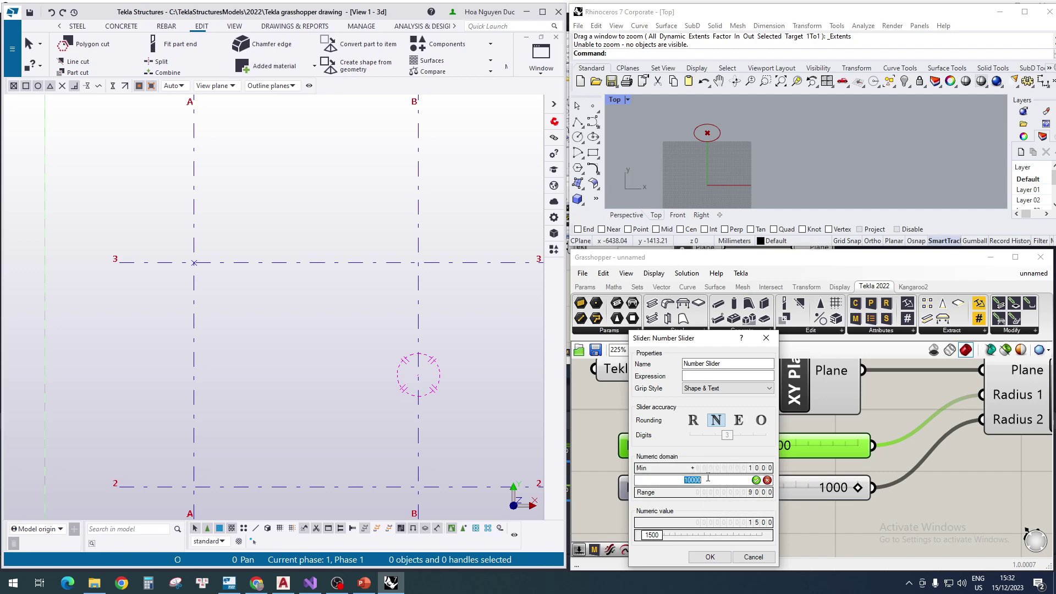
text(5000)
click(714, 562)
Set the Radius 2 slider's numeric domain to a minimum of 1000 and a maximum of 5000.
right_drag(724, 465, 728, 396)
double_click(702, 421)
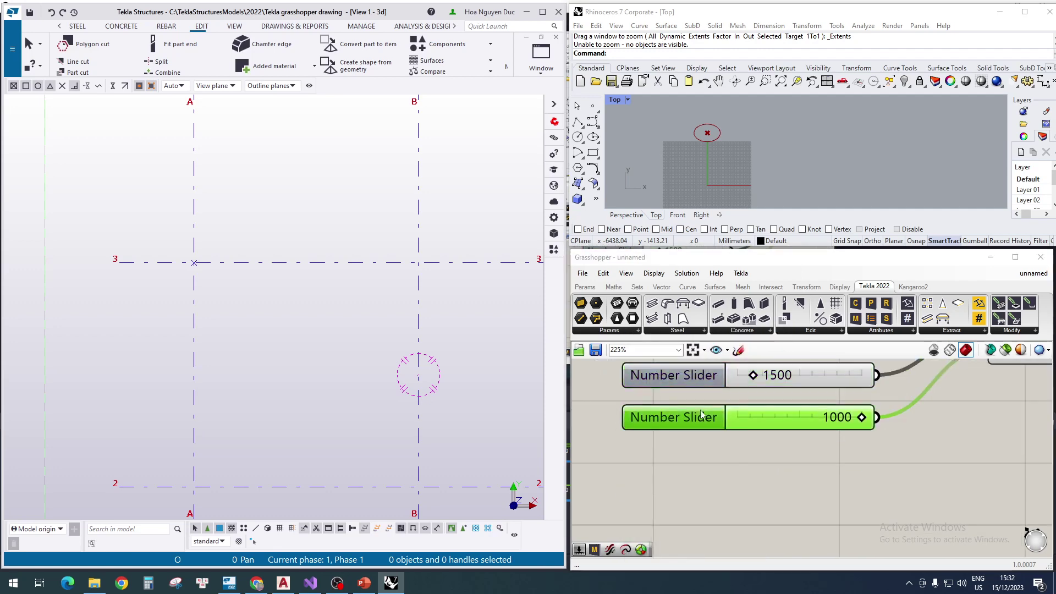
double_click(702, 428)
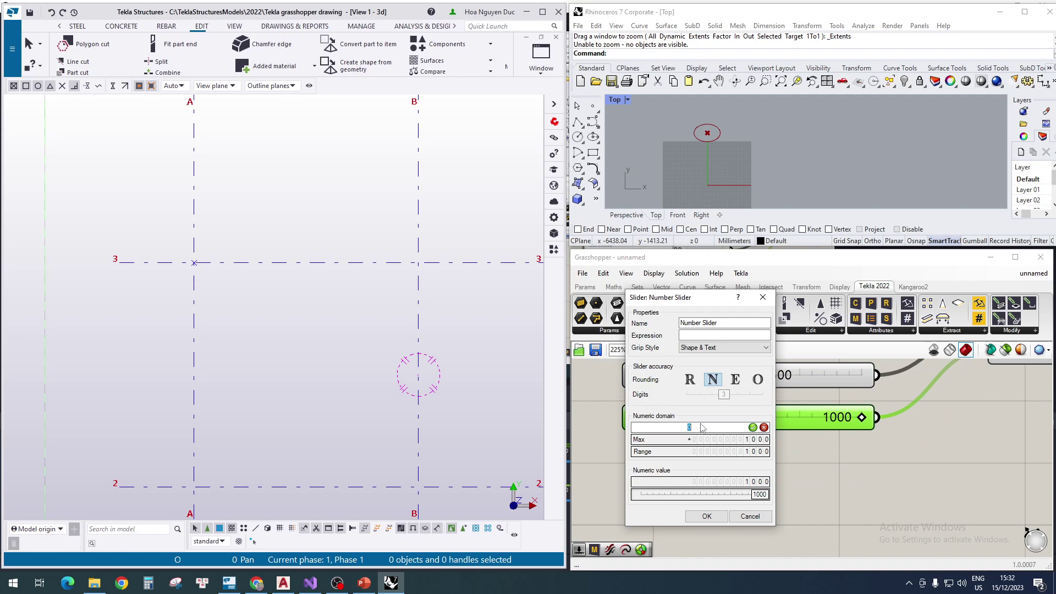
text(1000)
double_click(702, 439)
click(703, 438)
drag(702, 438, 667, 438)
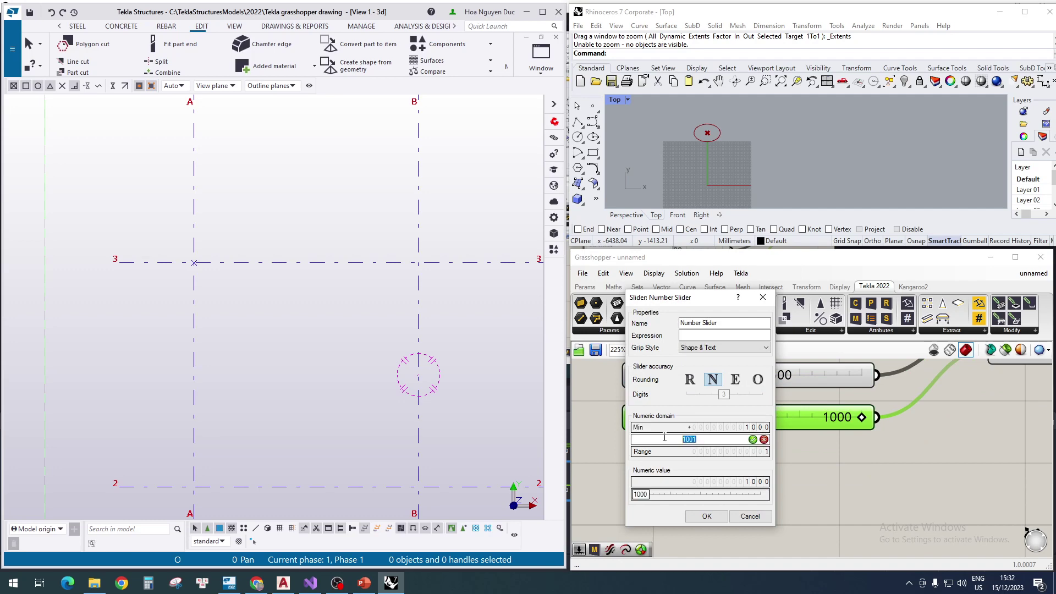
key(BackSpace)
text(5000)
click(712, 512)
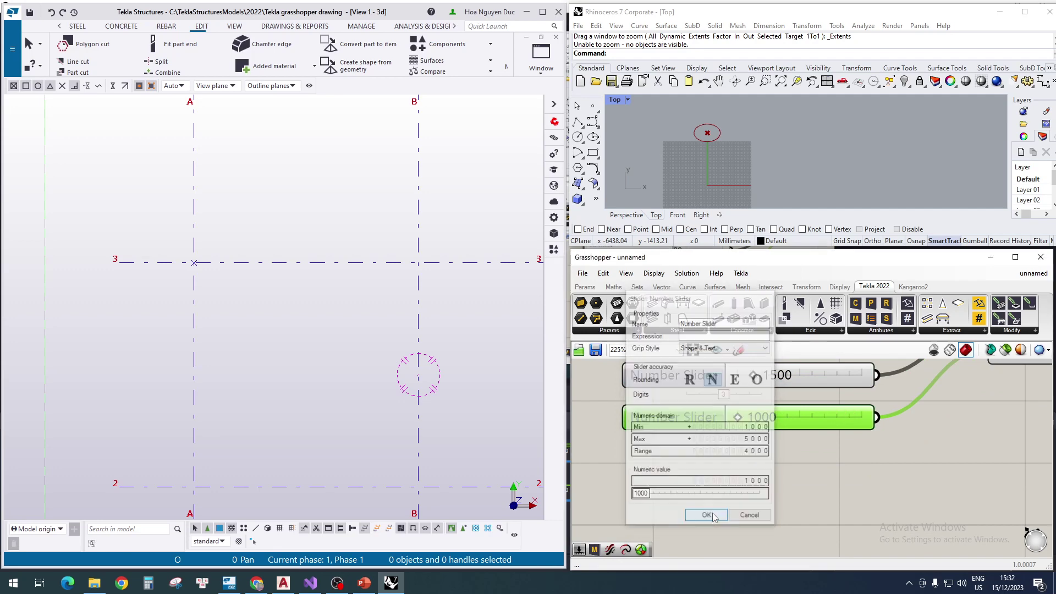
Nudge the Ellipse component slightly down and vary the Radius 1 slider between 1000 and 2002, leaving it at 2002.
scroll(729, 484, down, 3)
scroll(744, 457, up, 2)
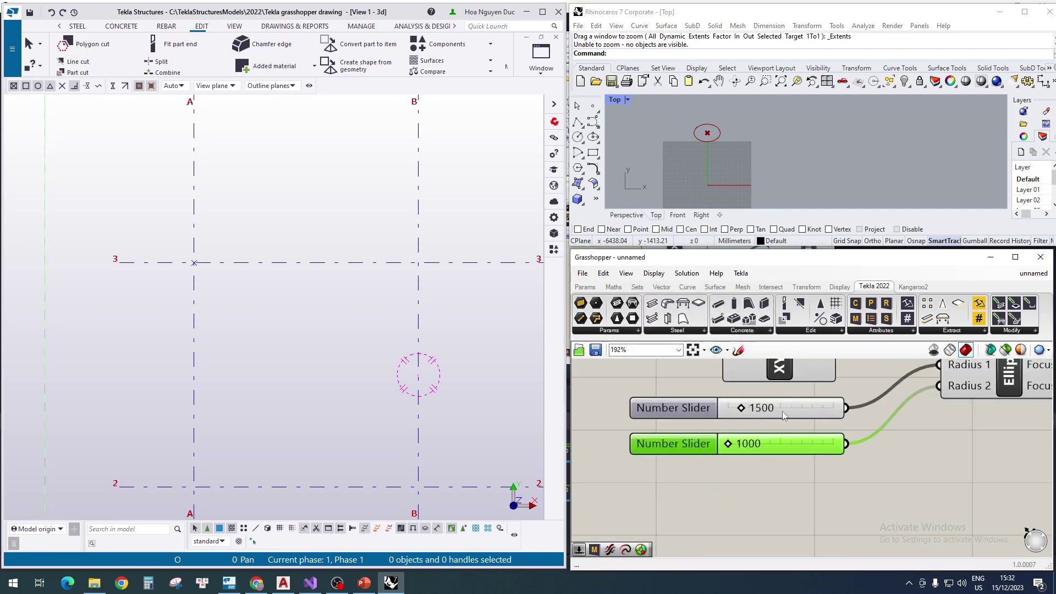
scroll(715, 135, up, 3)
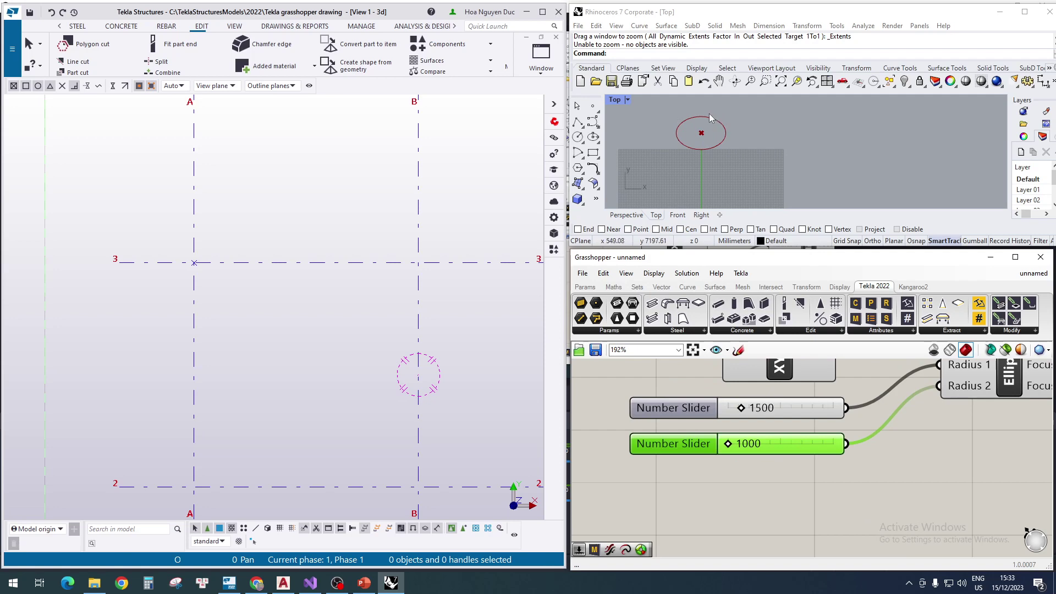
scroll(721, 123, up, 2)
right_drag(917, 394, 903, 431)
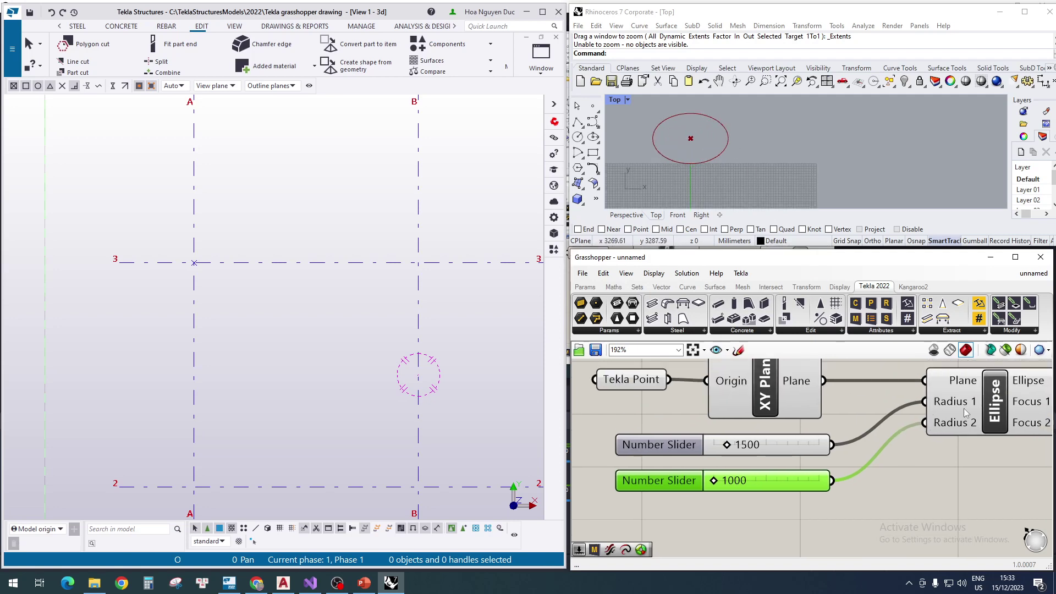
drag(975, 408, 972, 413)
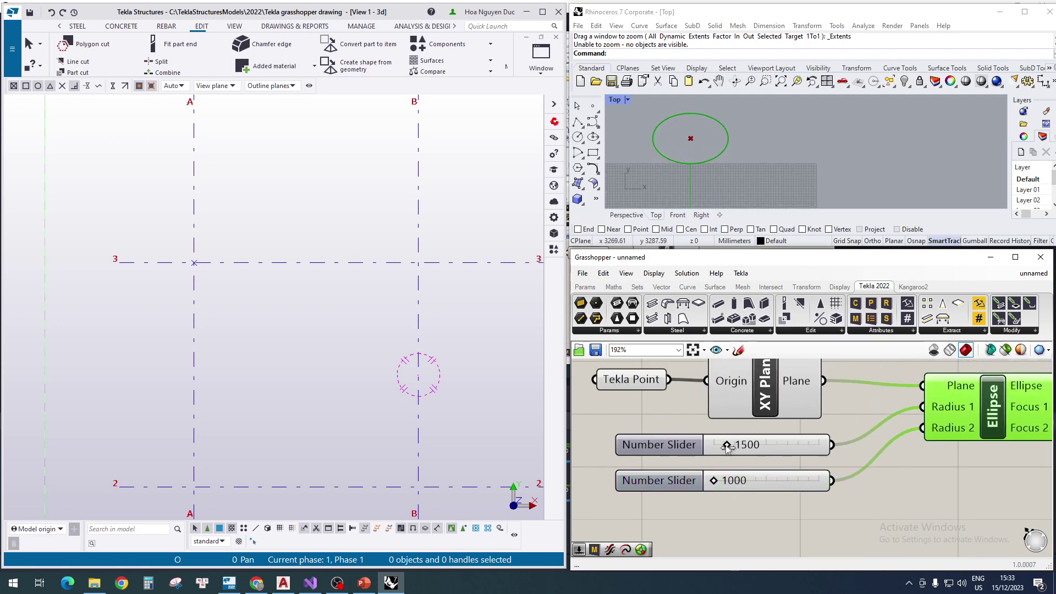
drag(727, 444, 695, 447)
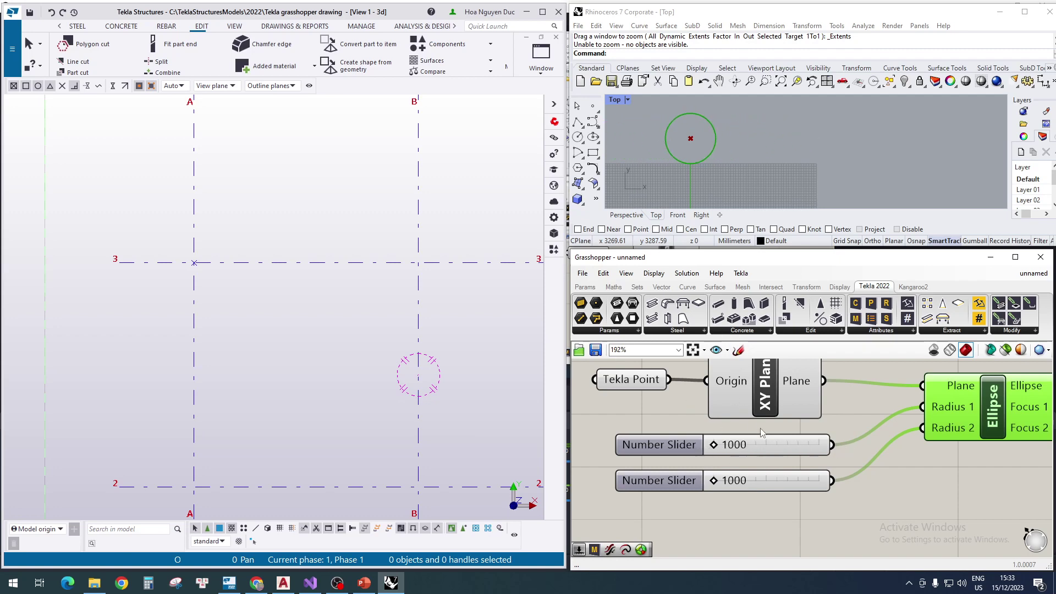
scroll(687, 137, up, 8)
scroll(676, 154, down, 6)
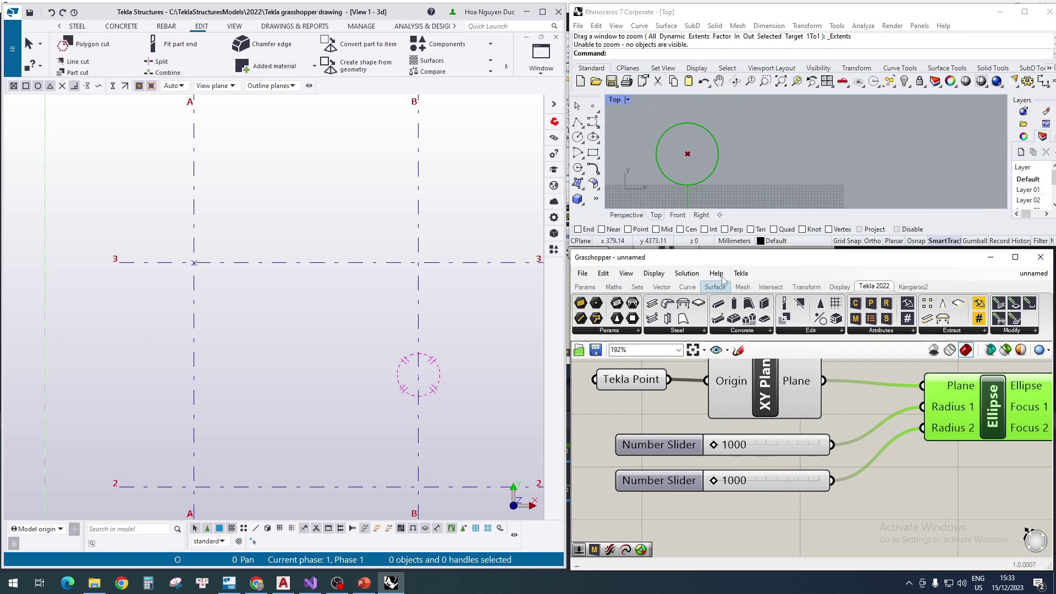
drag(715, 445, 741, 444)
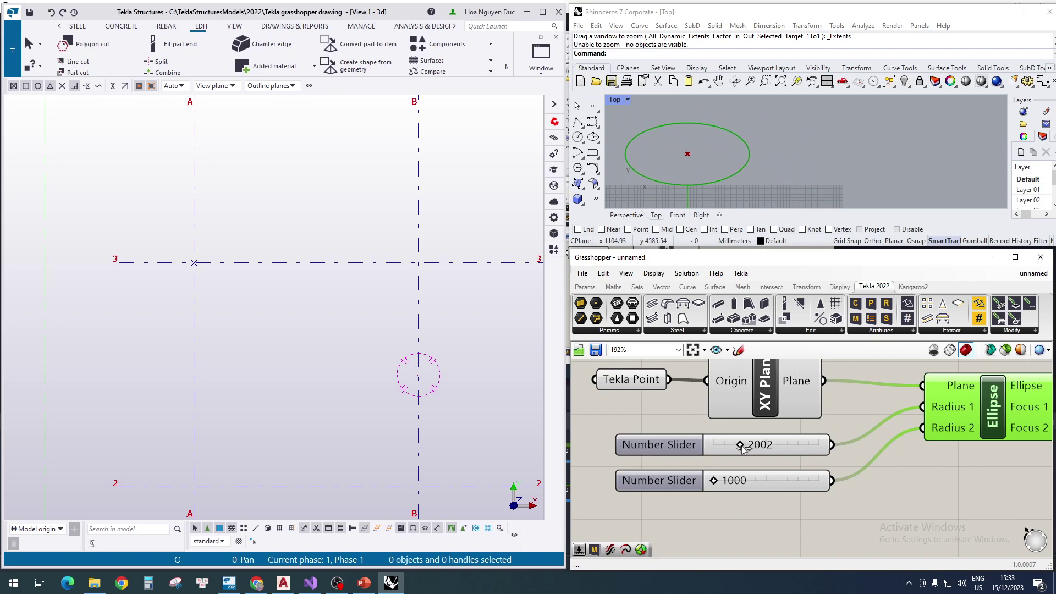
Add a Tekla concrete Beam component to the canvas, to the right of the Ellipse.
scroll(859, 422, down, 4)
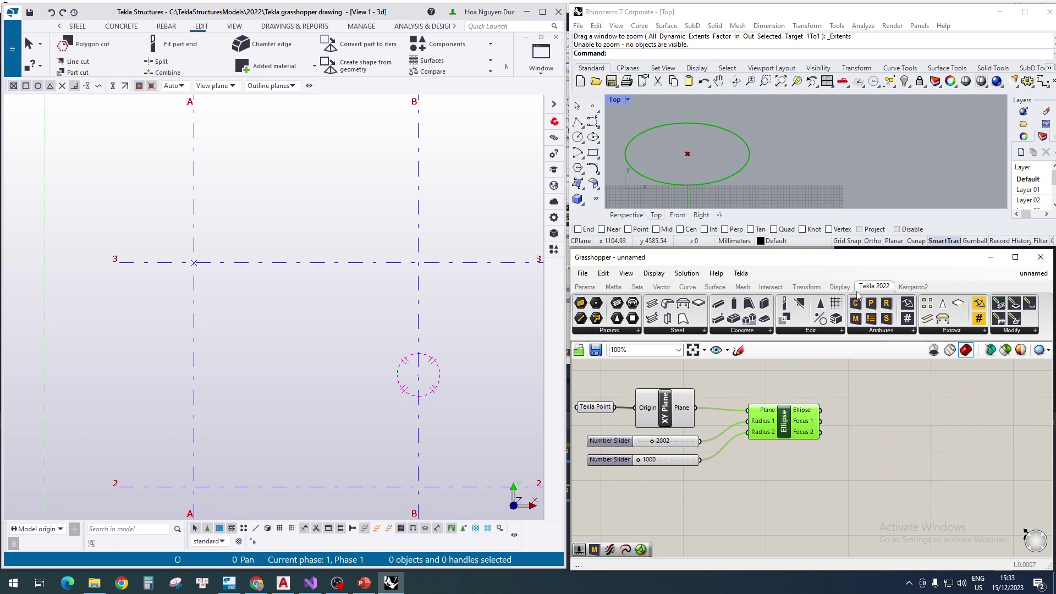
click(759, 331)
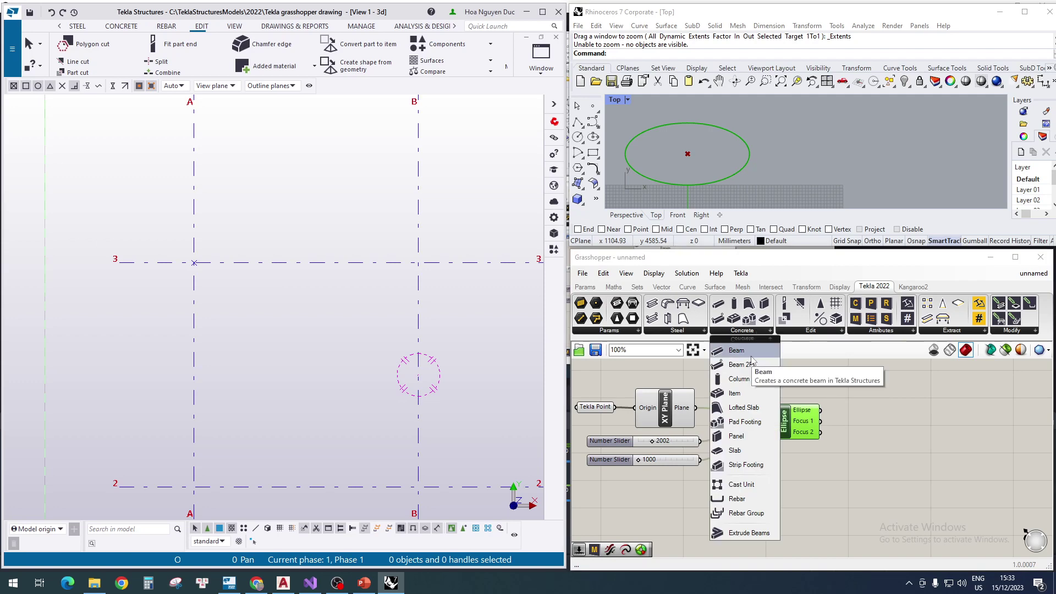
drag(752, 357, 944, 431)
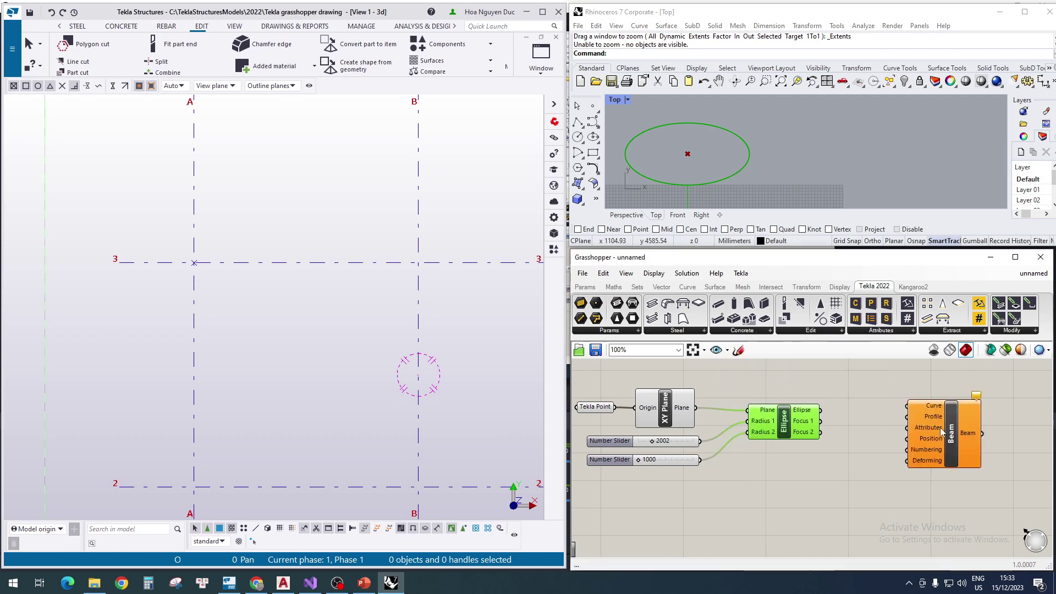
Add a Tekla Profile Catalog component below the Ellipse component.
scroll(935, 432, up, 2)
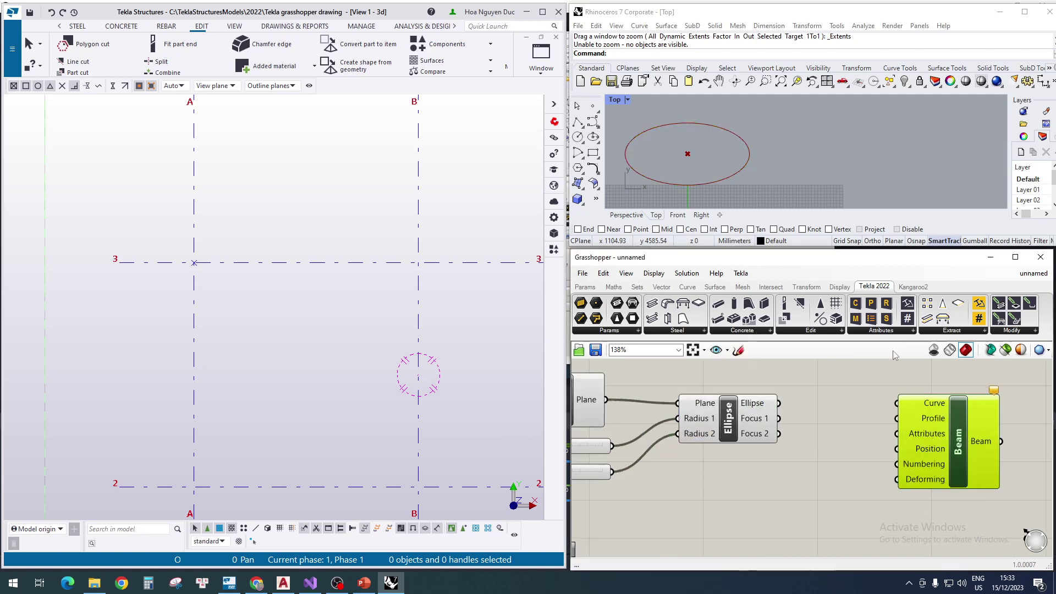
click(910, 331)
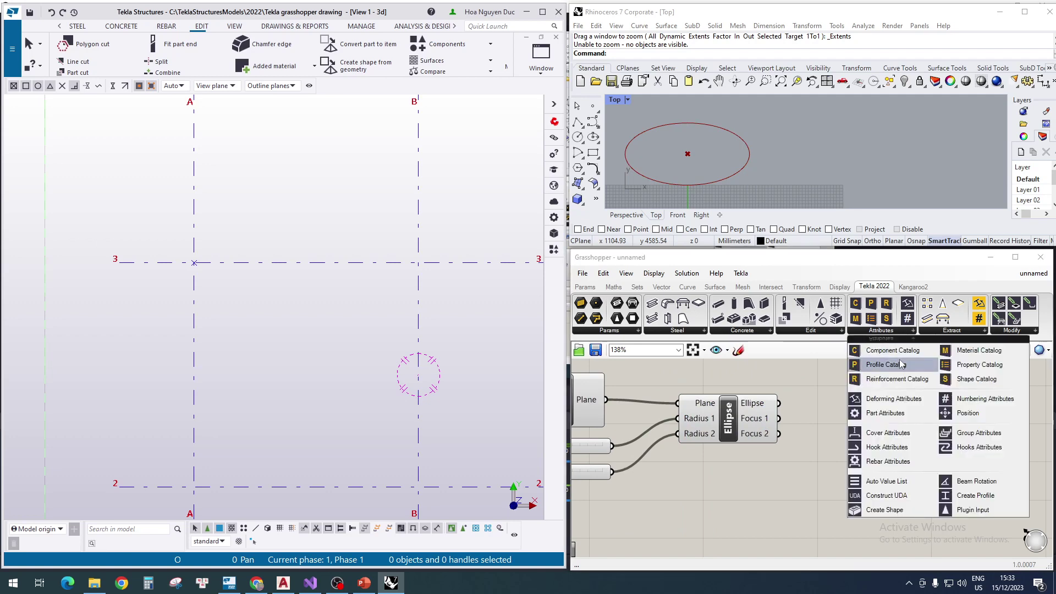
drag(900, 364, 744, 512)
right_drag(750, 495, 753, 444)
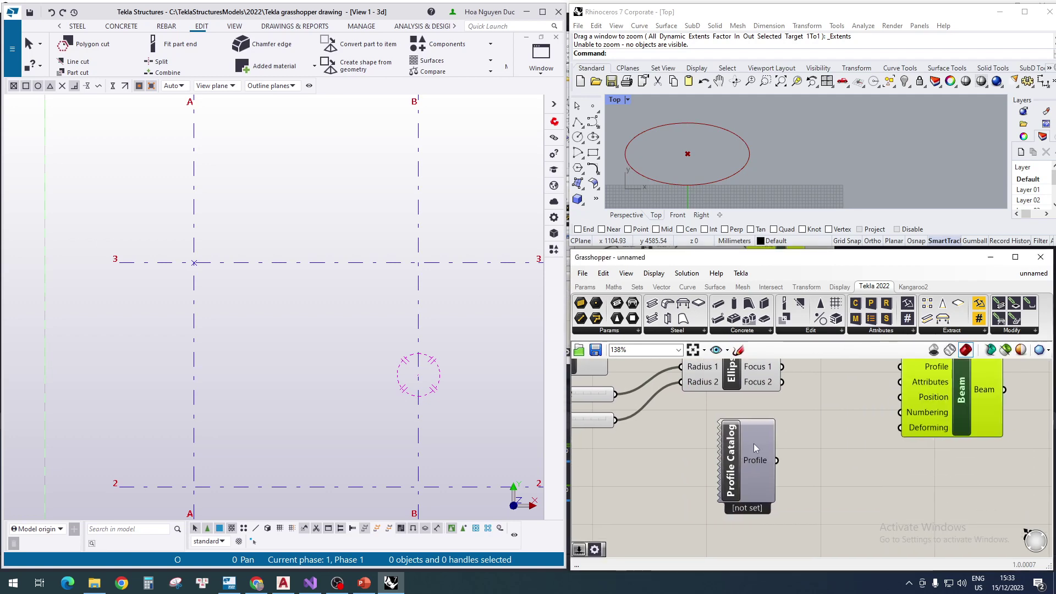
scroll(814, 423, down, 4)
Add a Part Attributes component beside the Profile Catalog and wire the catalog's Profile output to its Profile input.
click(875, 331)
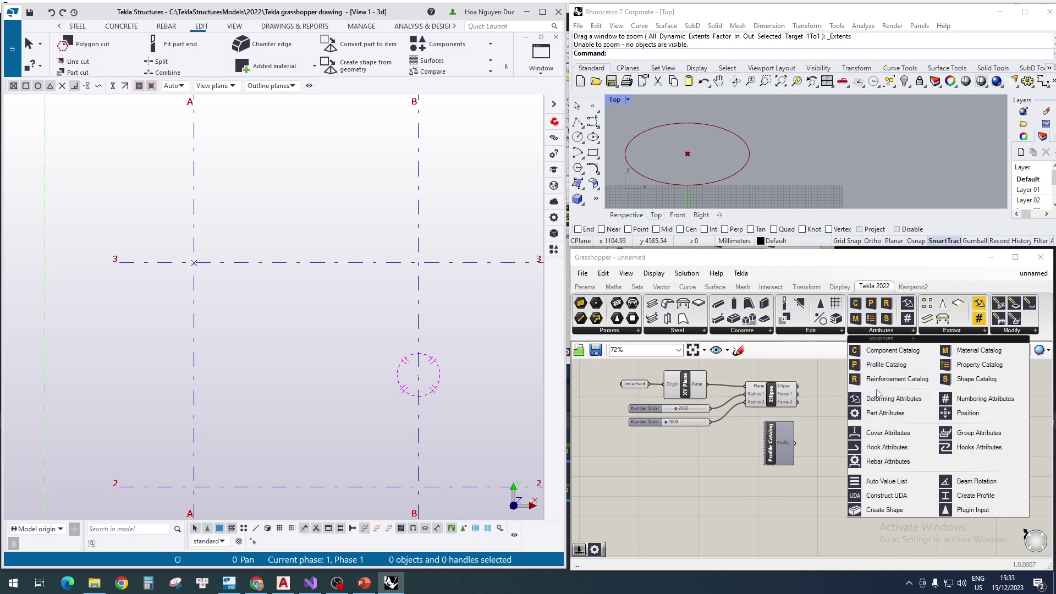
drag(885, 413, 737, 455)
scroll(796, 439, up, 2)
drag(819, 446, 787, 437)
click(775, 448)
scroll(774, 444, up, 3)
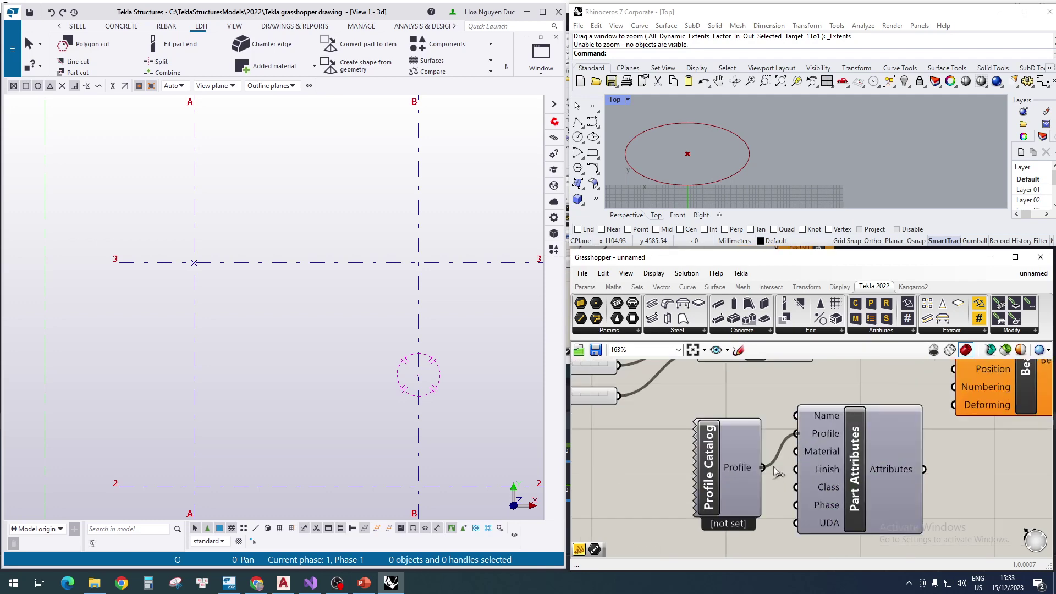
double_click(731, 463)
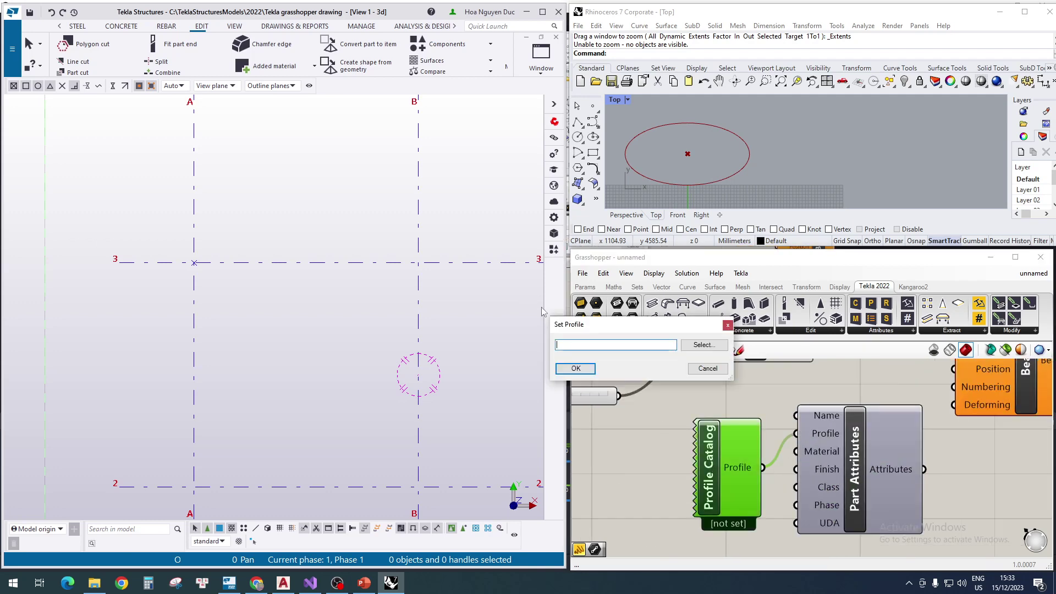
click(704, 344)
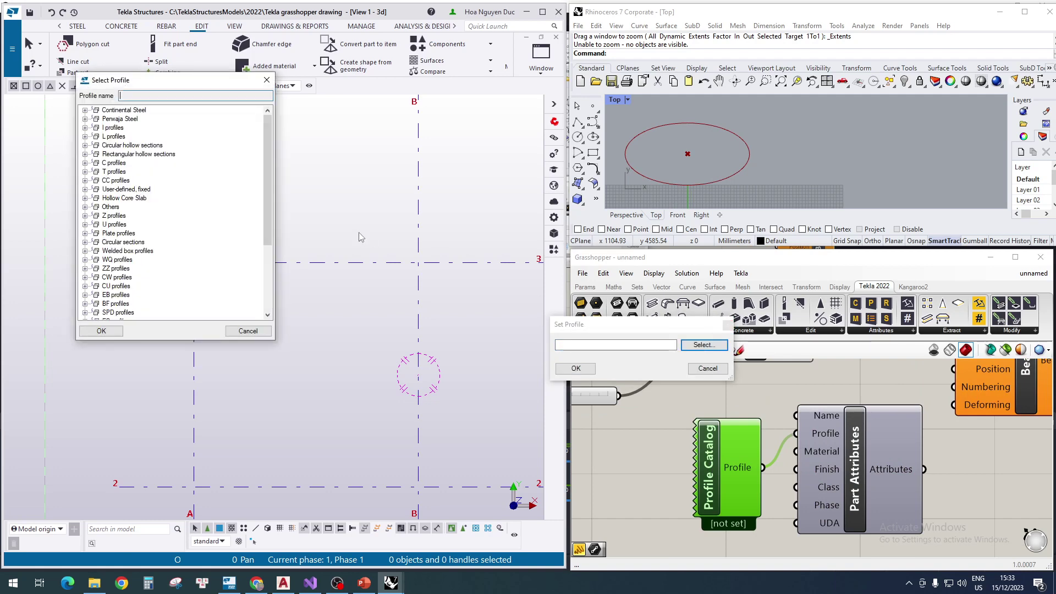
click(248, 331)
click(708, 368)
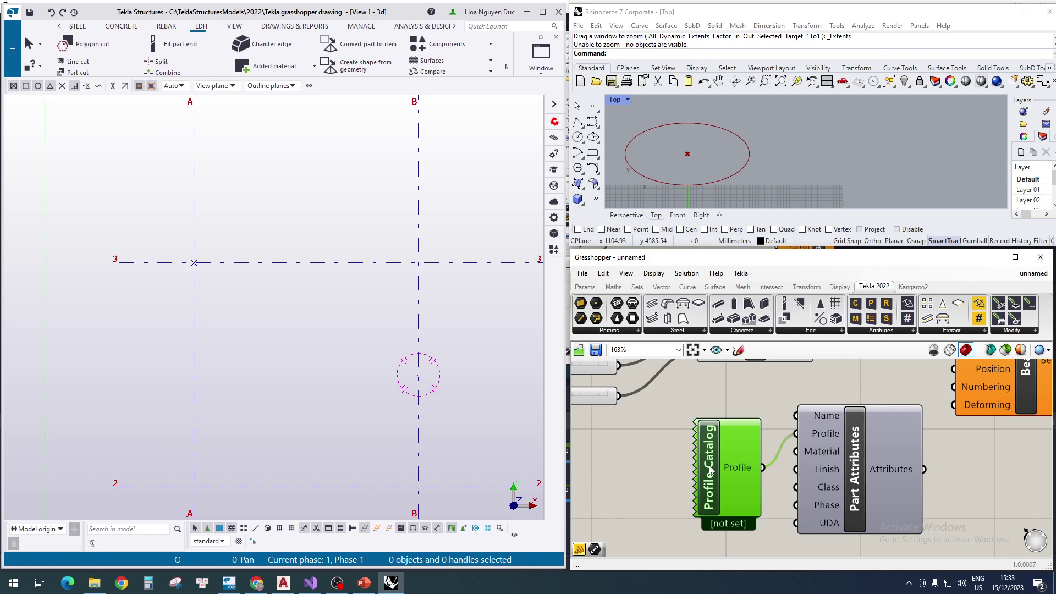
right_click(710, 471)
click(748, 452)
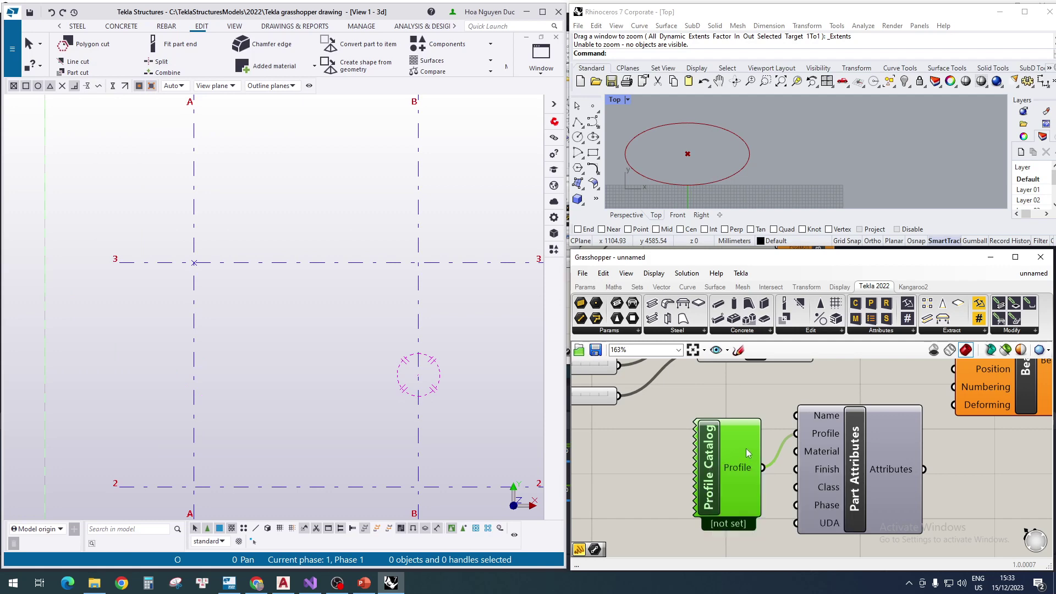
double_click(711, 469)
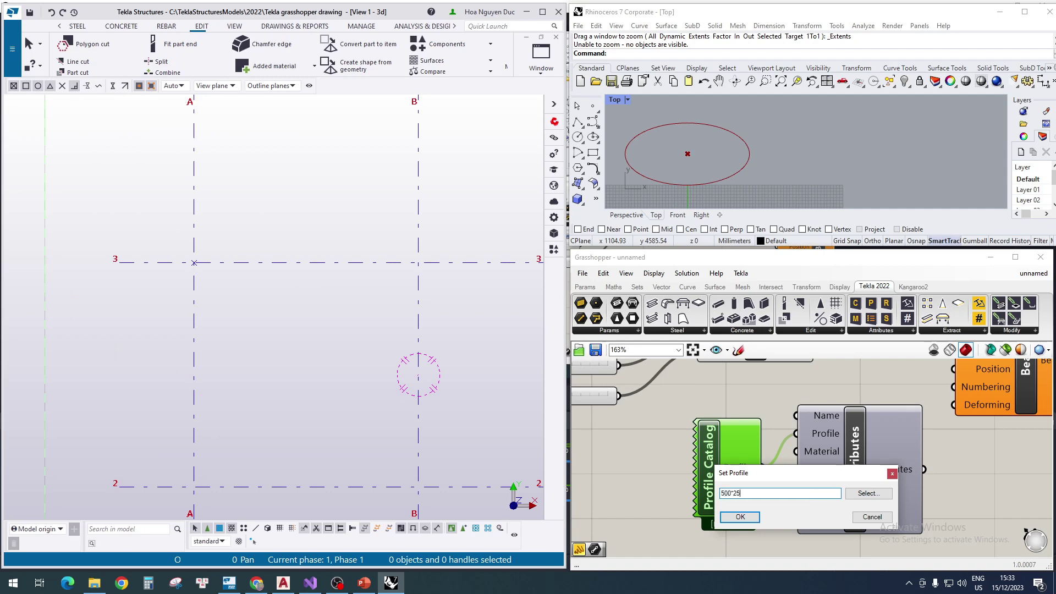
click(753, 519)
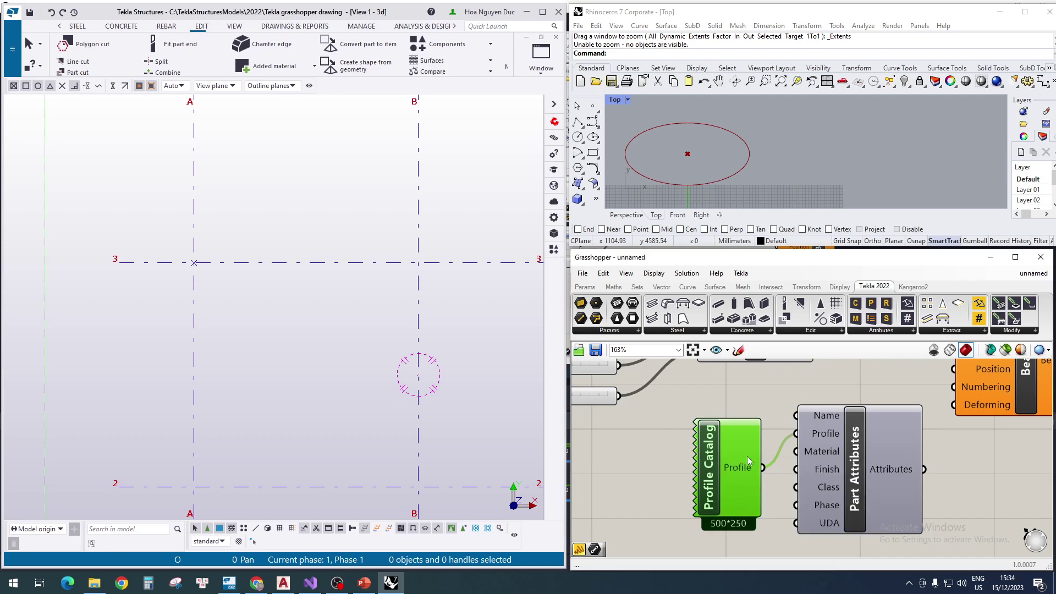
Wire the Part Attributes output to the Beam's Attributes input and the Ellipse output to the Beam's Curve input.
scroll(851, 443, down, 4)
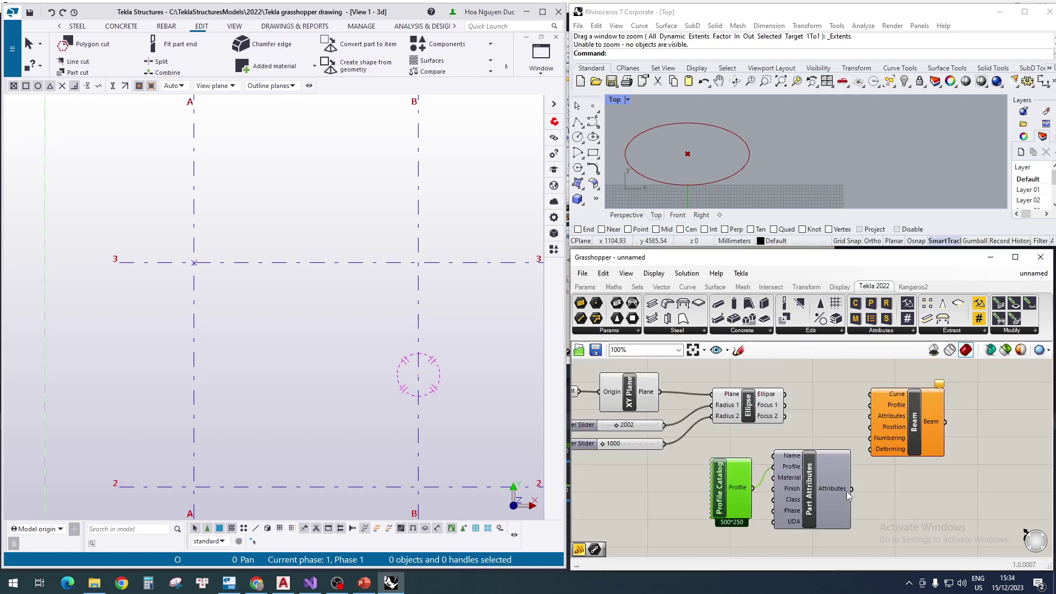
drag(857, 467, 937, 423)
scroll(853, 408, up, 2)
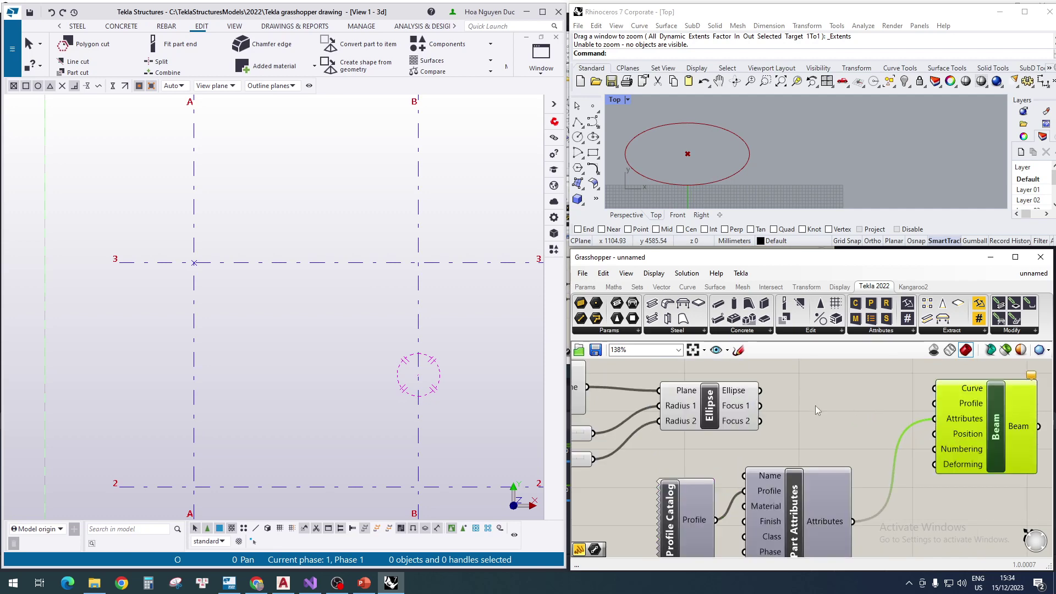
scroll(819, 421, down, 4)
right_drag(819, 420, 693, 490)
scroll(692, 491, up, 4)
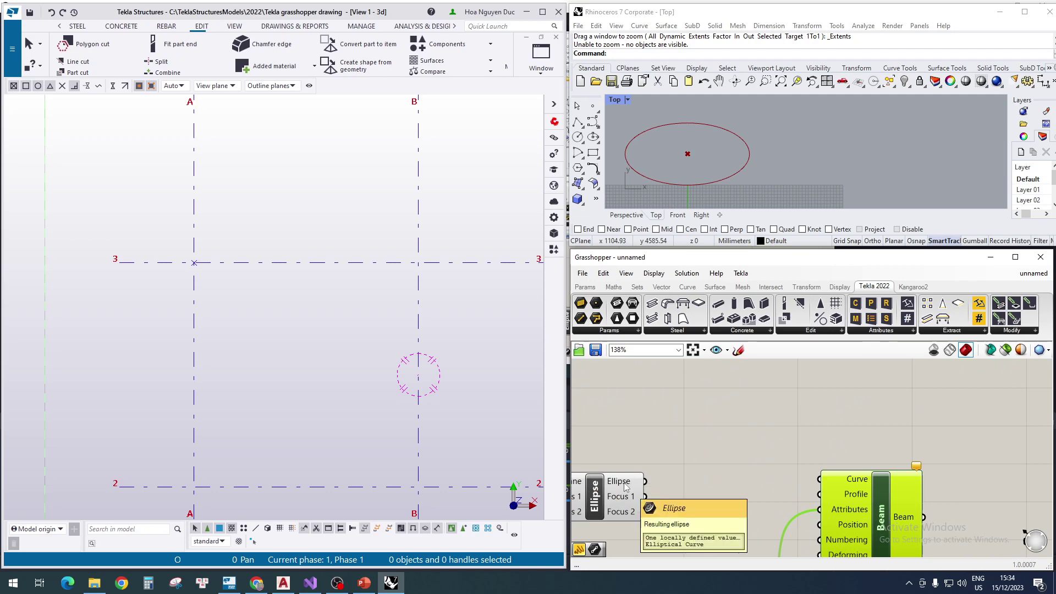
drag(647, 483, 819, 479)
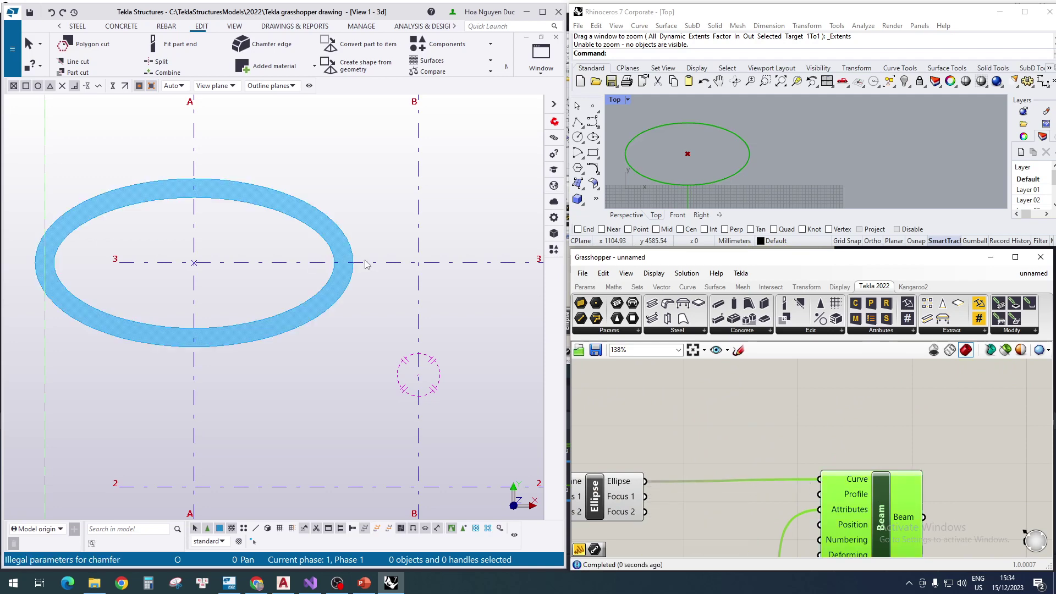
Examine the elliptical beam in the Tekla 3D view from an oblique angle, selecting and deselecting it.
middle_drag(352, 213, 354, 286)
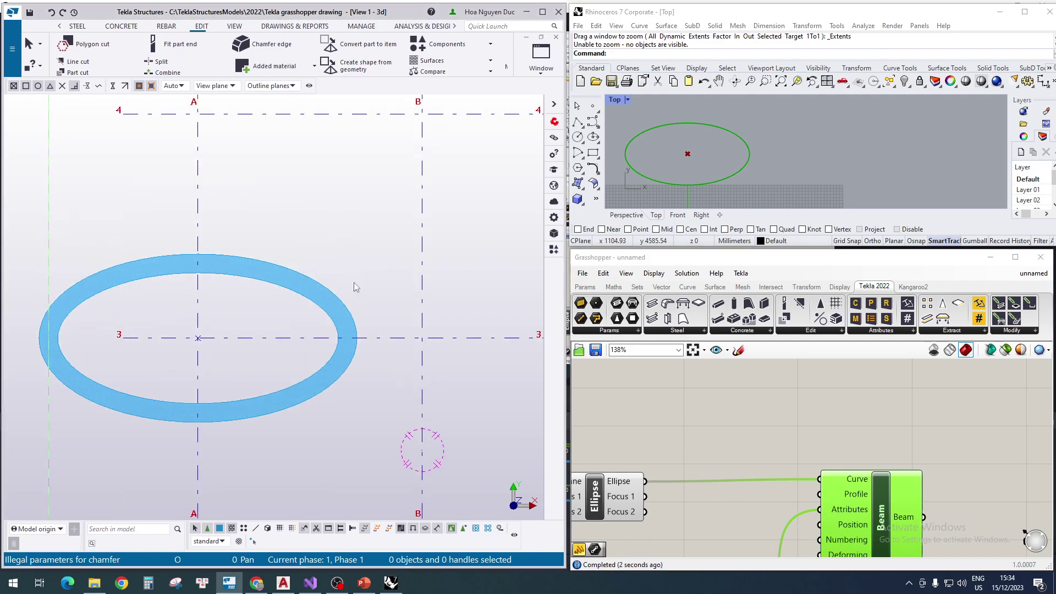
ctrl+middle_drag(322, 327, 236, 220)
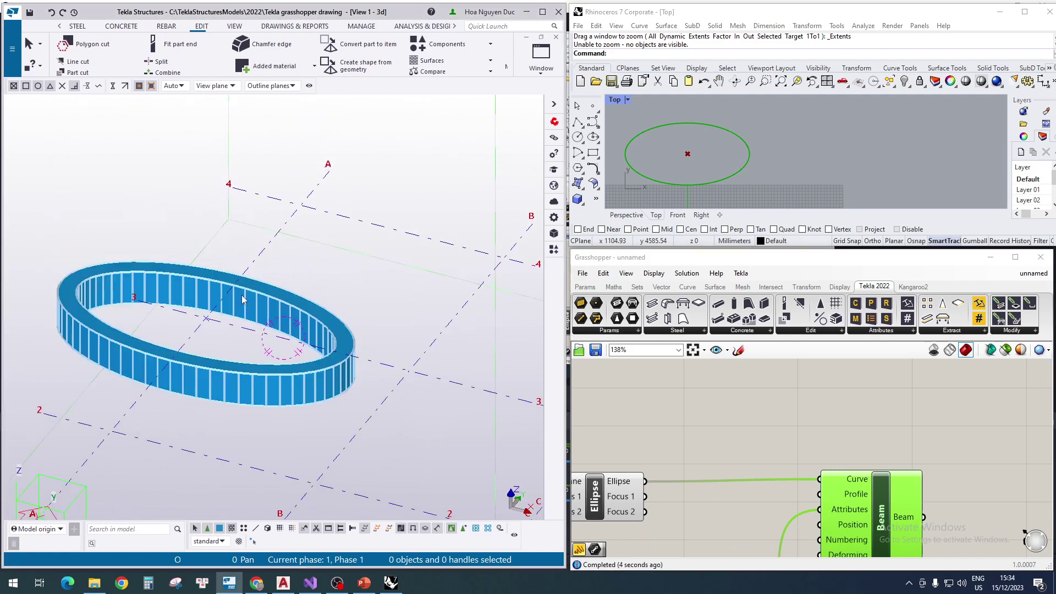
click(254, 305)
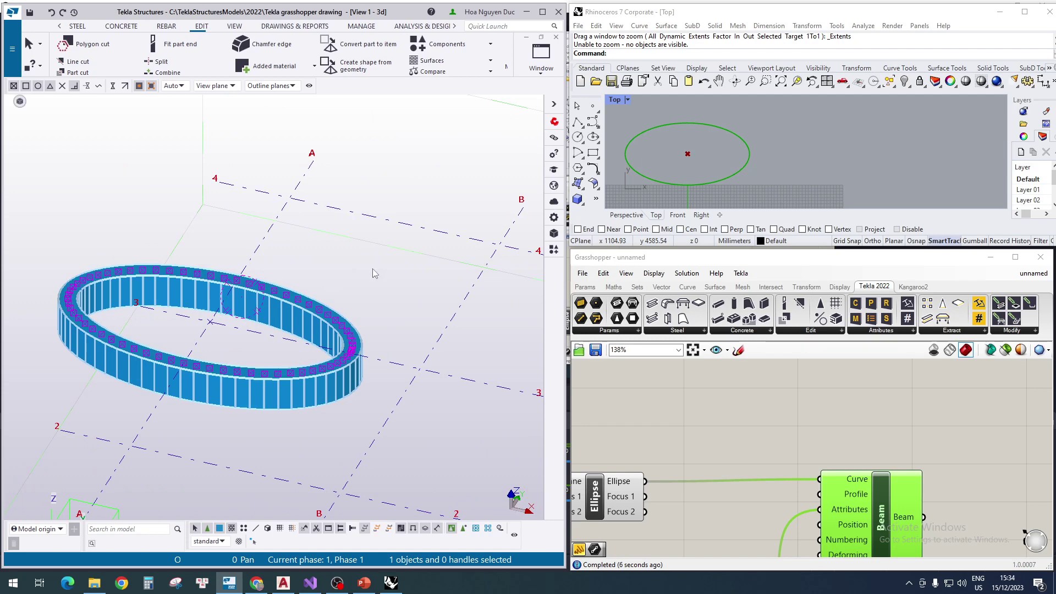
click(375, 276)
Add a number slider with minimum 0 and value 1 below the Profile Catalog component.
right_drag(673, 410, 731, 387)
scroll(731, 387, down, 4)
scroll(720, 490, up, 3)
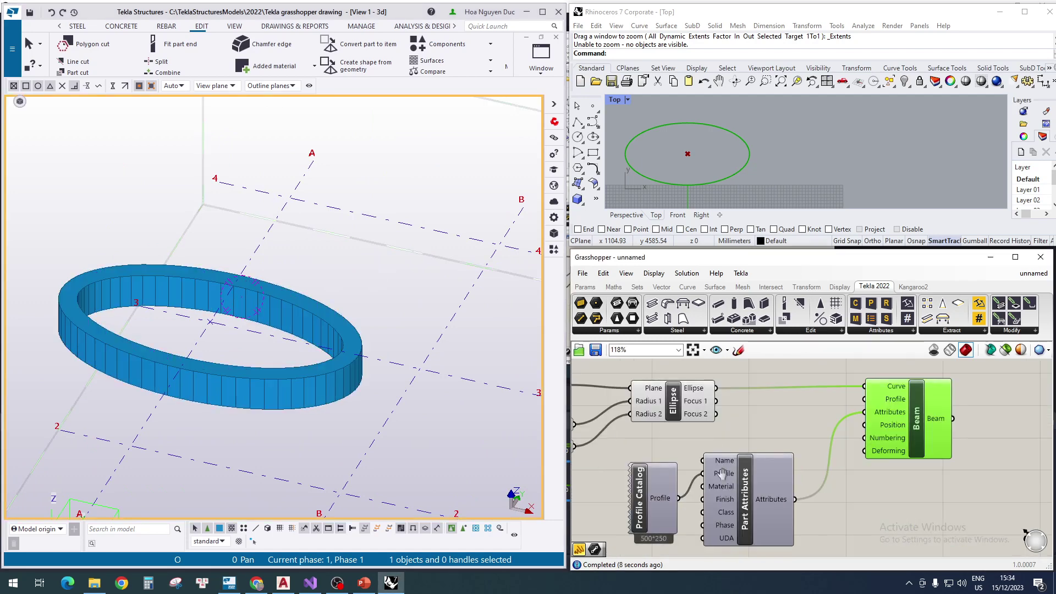
right_drag(720, 493, 783, 413)
double_click(701, 498)
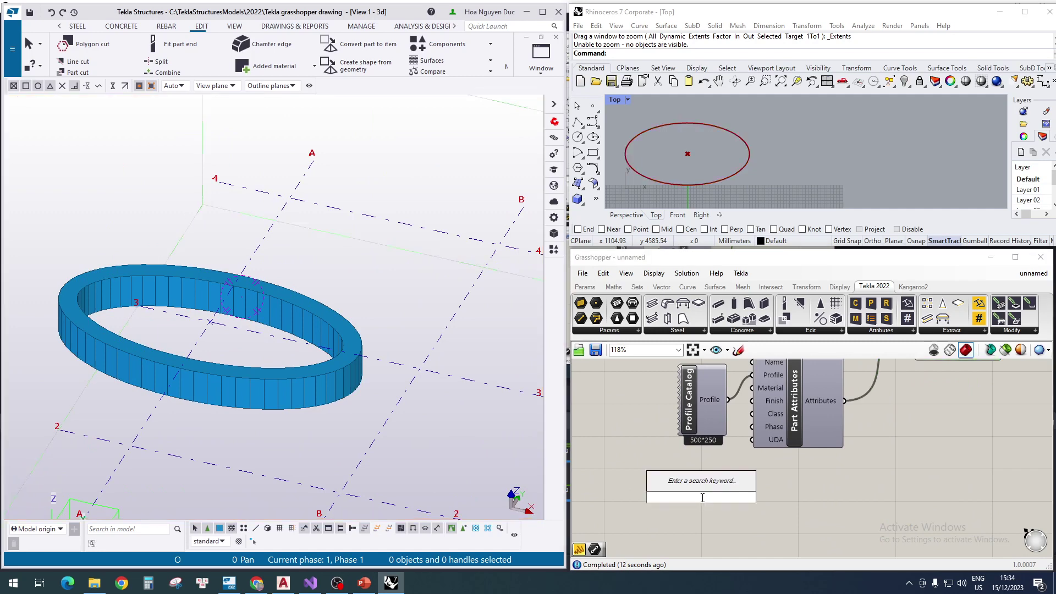
text(0<1<15)
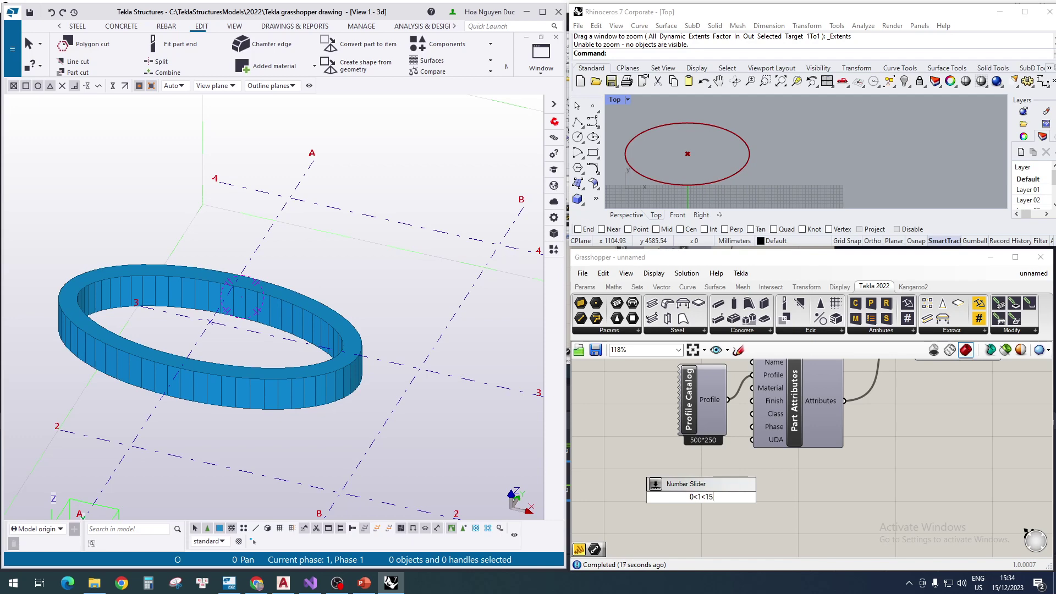
key(Return)
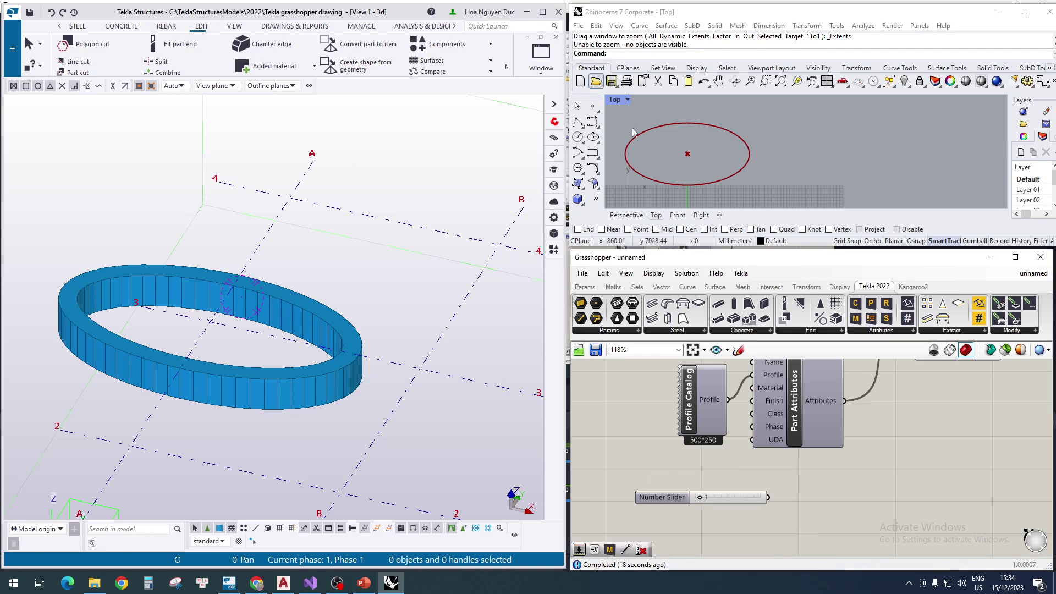
Wire the new number slider into the Part Attributes' Class input and set it to 5.
drag(748, 499, 752, 413)
drag(658, 482, 676, 482)
Set the Ellipse's Radius 1 slider to 1000.
scroll(779, 439, down, 3)
scroll(696, 450, up, 8)
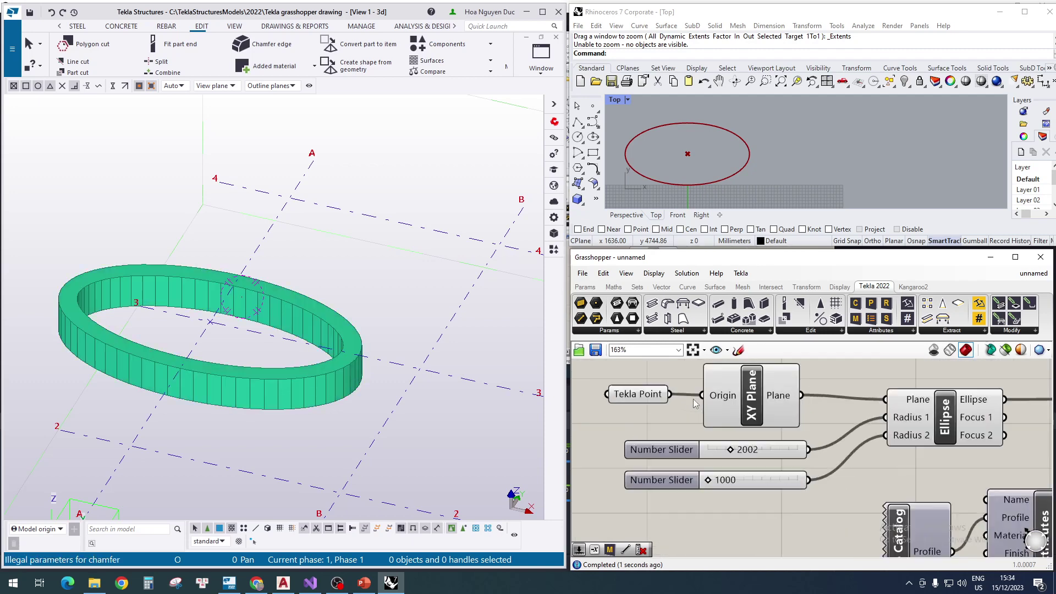
right_drag(781, 435, 831, 419)
drag(809, 439, 751, 440)
scroll(293, 326, up, 4)
scroll(289, 326, down, 8)
Examine the circular beam in the Tekla model, first in 3D and then in plan view.
click(288, 325)
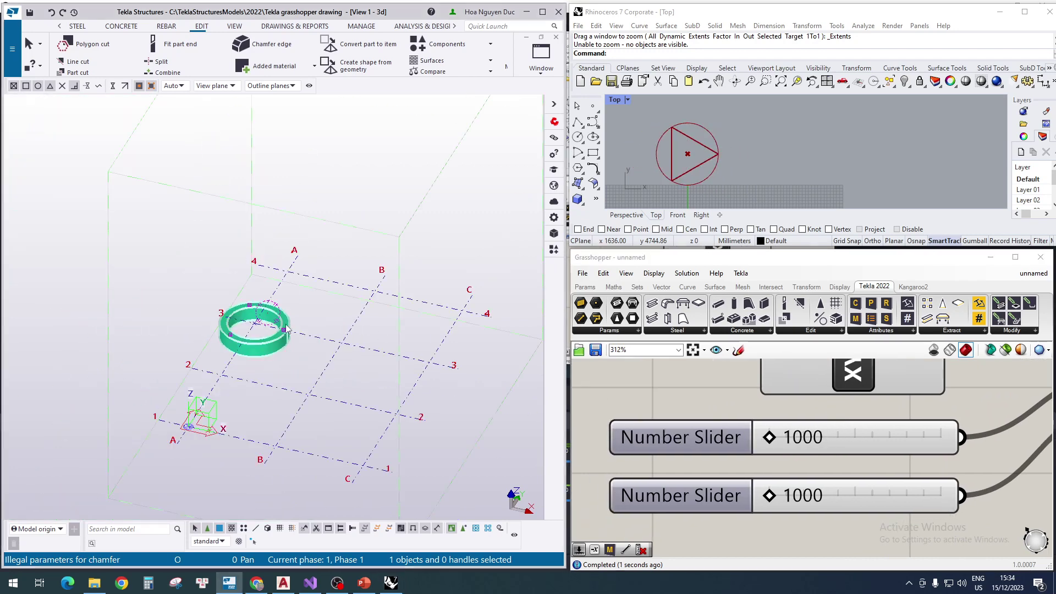
scroll(288, 321, up, 8)
scroll(315, 312, down, 4)
middle_drag(316, 317, 428, 347)
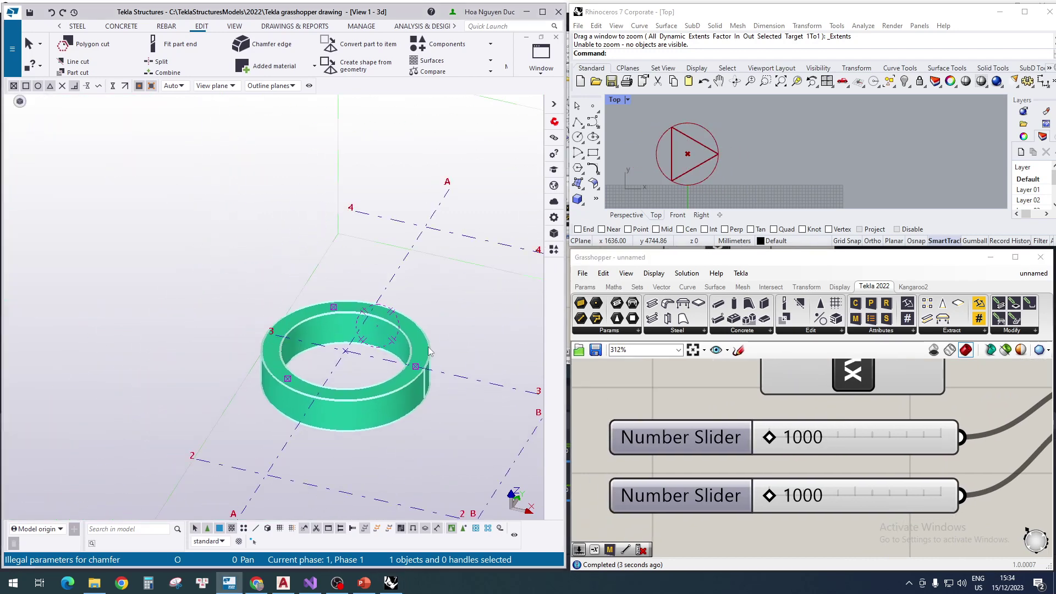
key(ctrl+p)
scroll(203, 269, up, 8)
scroll(323, 317, down, 4)
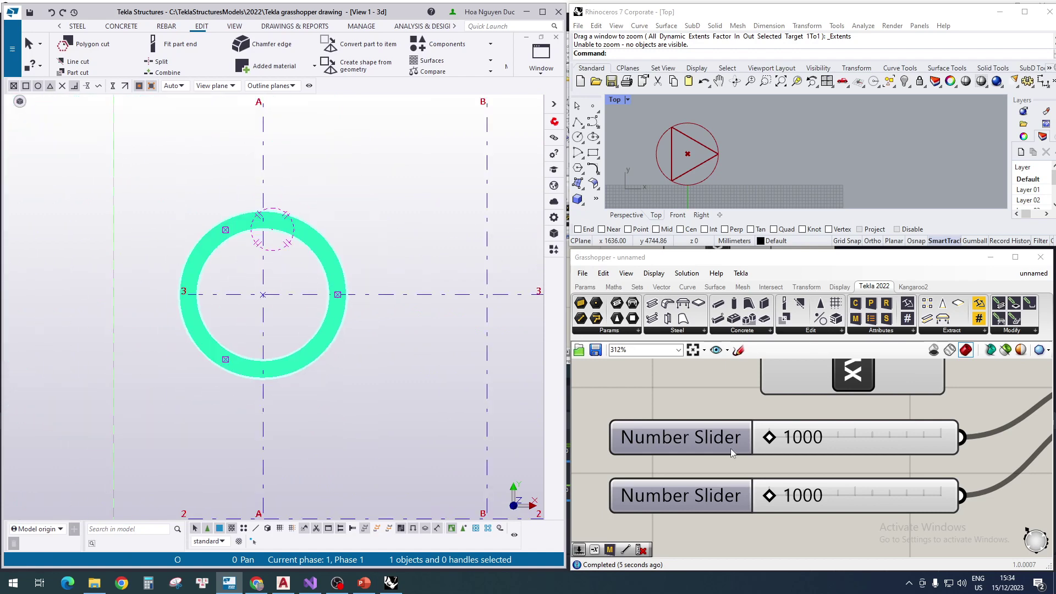
Set the Radius 1 slider to 5000 and inspect the stretched elliptical beam in the Tekla 3D view.
drag(771, 440, 950, 442)
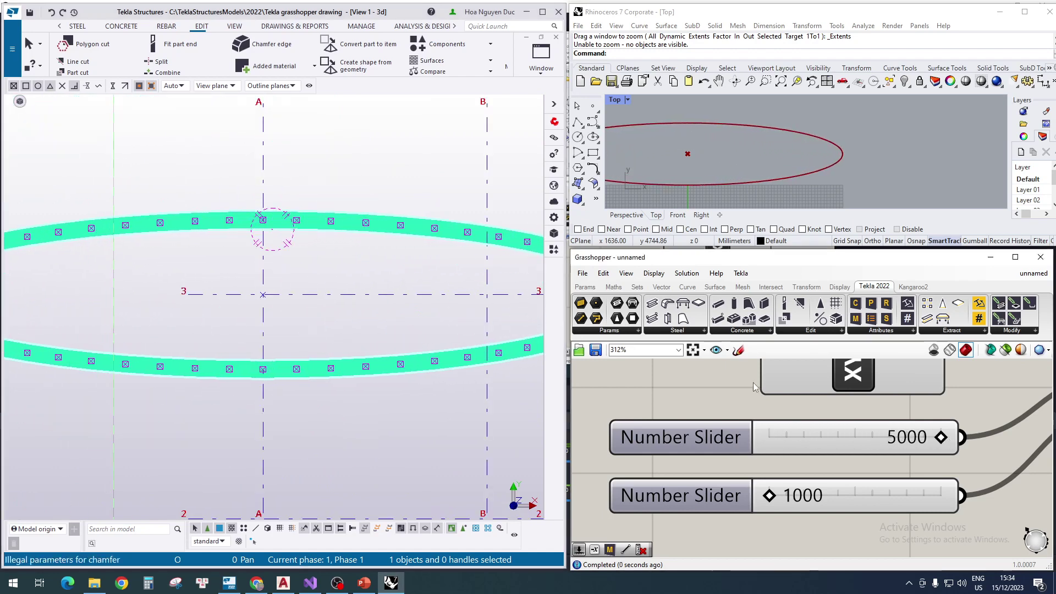
scroll(432, 315, down, 4)
ctrl+middle_drag(398, 325, 323, 212)
scroll(330, 215, up, 4)
click(380, 193)
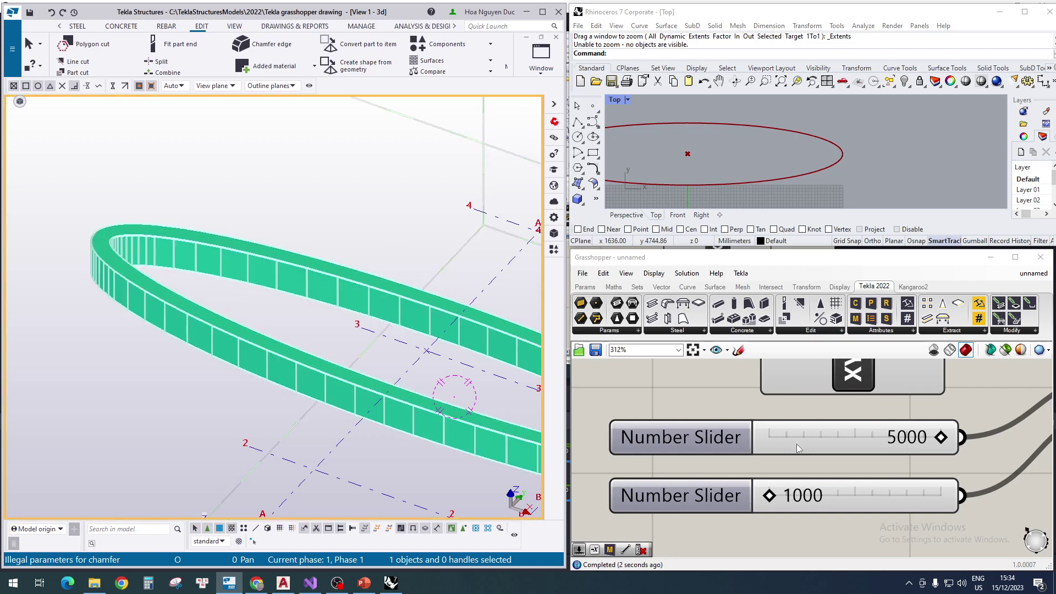
Set the Ellipse's Radius 1 slider to 1000 and its Radius 2 slider to 1680, checking the beam in Tekla.
drag(942, 440, 767, 440)
drag(762, 496, 798, 496)
scroll(366, 347, up, 5)
click(366, 347)
scroll(293, 341, down, 10)
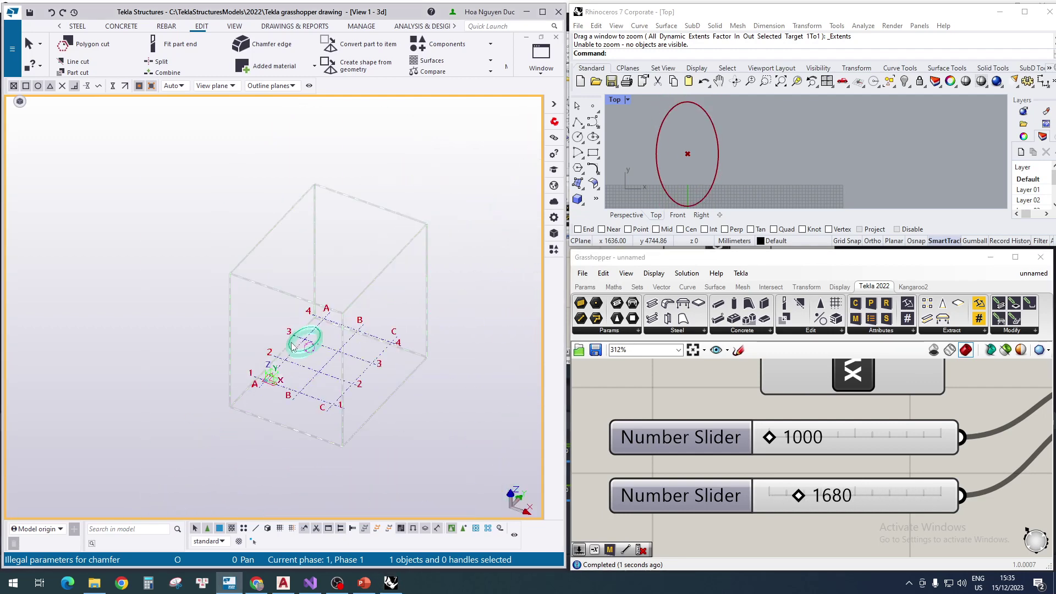
scroll(293, 341, up, 10)
drag(350, 349, 265, 363)
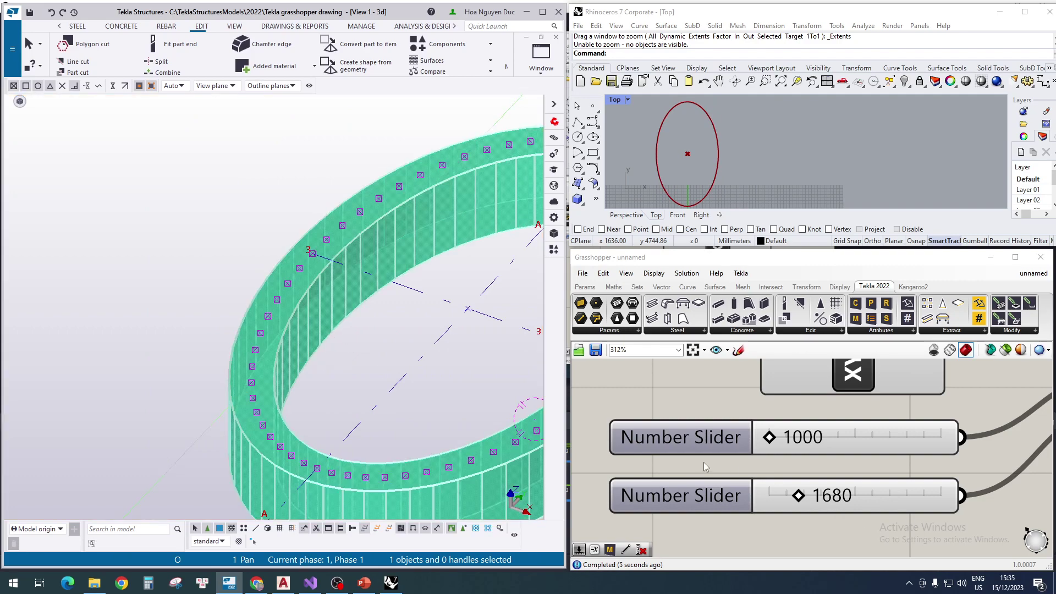
Inquire the elliptical beam's object properties, check its volume in the report, and close the report.
scroll(365, 301, down, 5)
scroll(385, 283, up, 5)
right_click(408, 266)
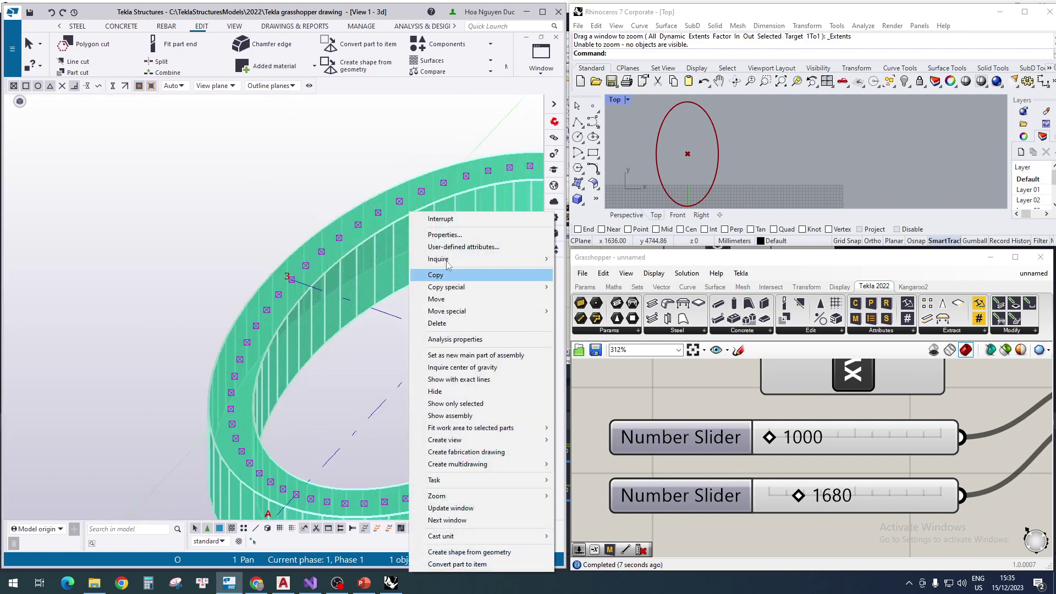
mouse_move(468, 260)
click(577, 261)
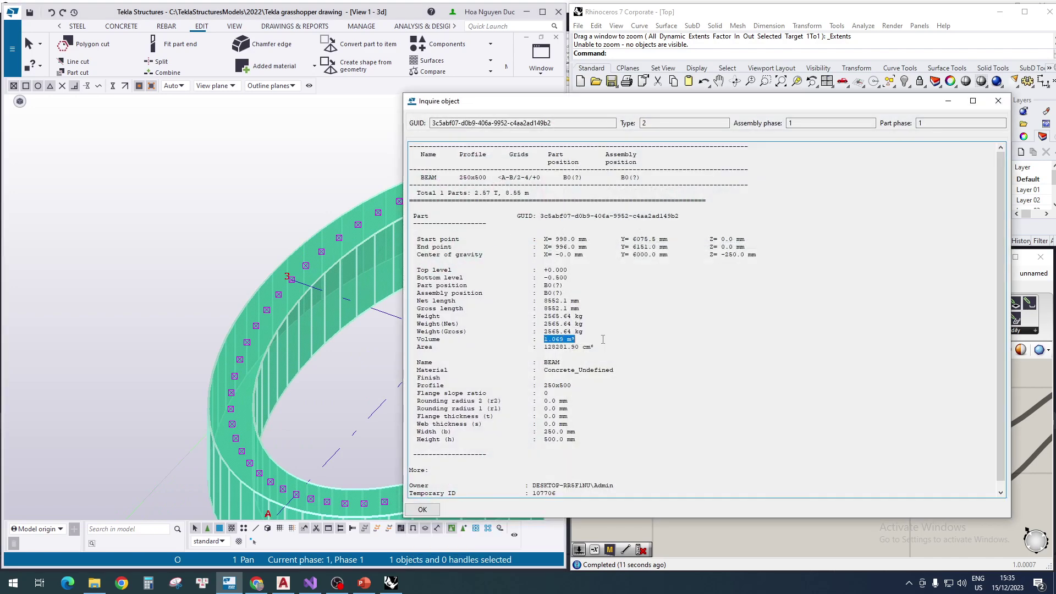
click(421, 510)
Review the complete Grasshopper definition and the resulting elliptical beam in the Tekla 3D view.
scroll(326, 363, down, 5)
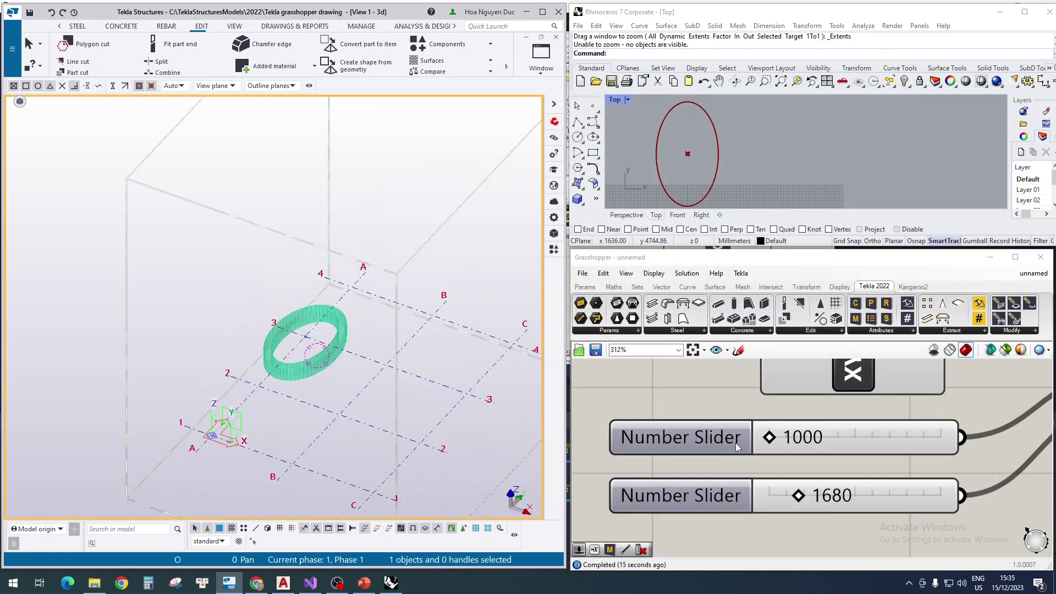
scroll(725, 438, down, 5)
right_drag(892, 423, 780, 408)
scroll(801, 406, up, 7)
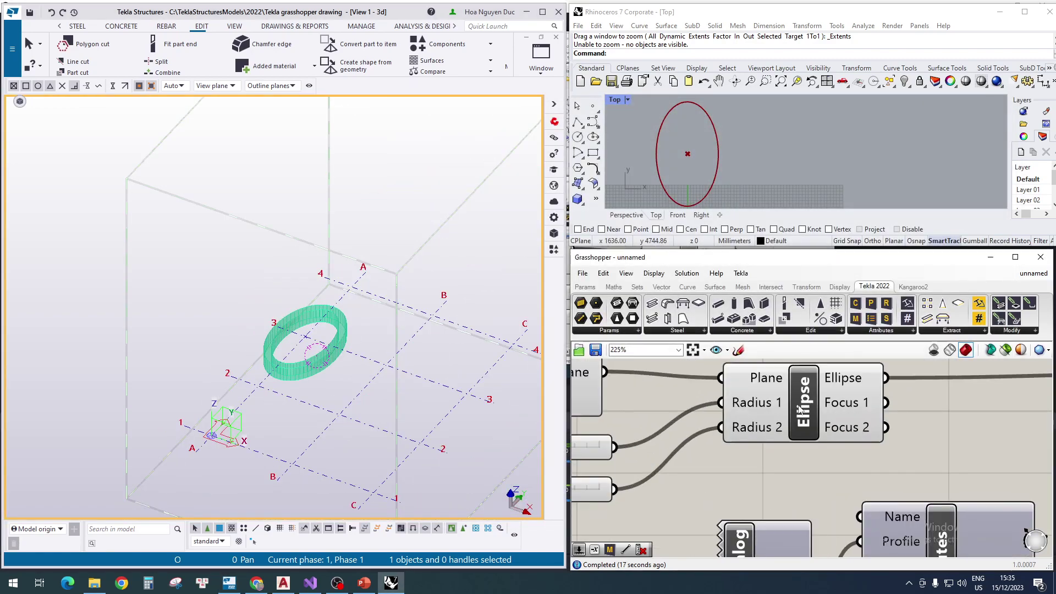
scroll(801, 410, down, 9)
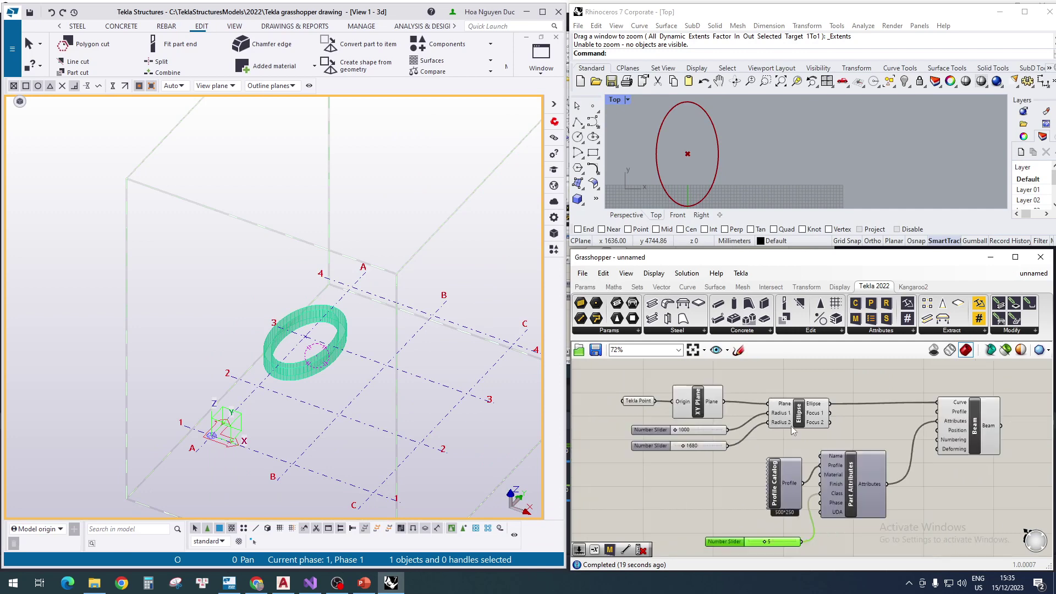
scroll(770, 456, up, 3)
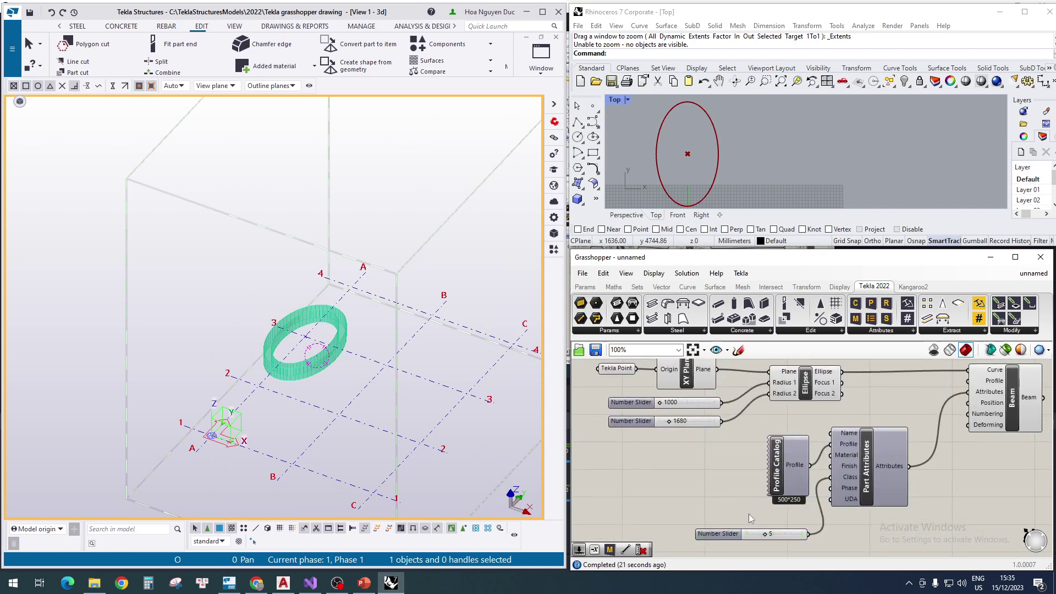
click(369, 374)
scroll(369, 376, up, 5)
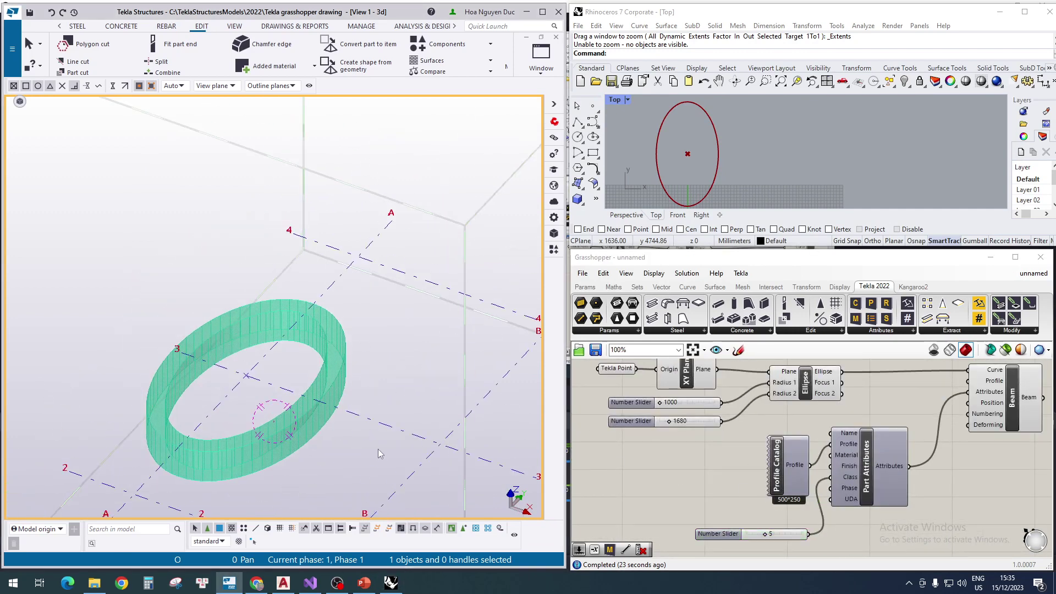
mouse_move(267, 378)
ctrl+middle_down()
mouse_move(436, 342)
mouse_move(297, 340)
mouse_move(242, 386)
mouse_move(250, 390)
ctrl+middle_up()
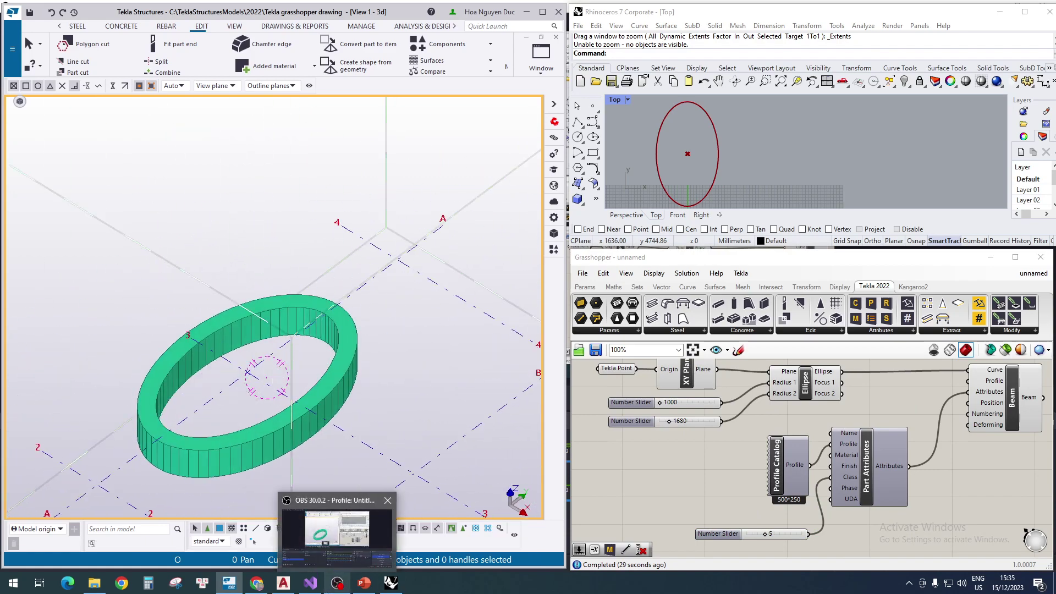
click(338, 583)
click(116, 461)
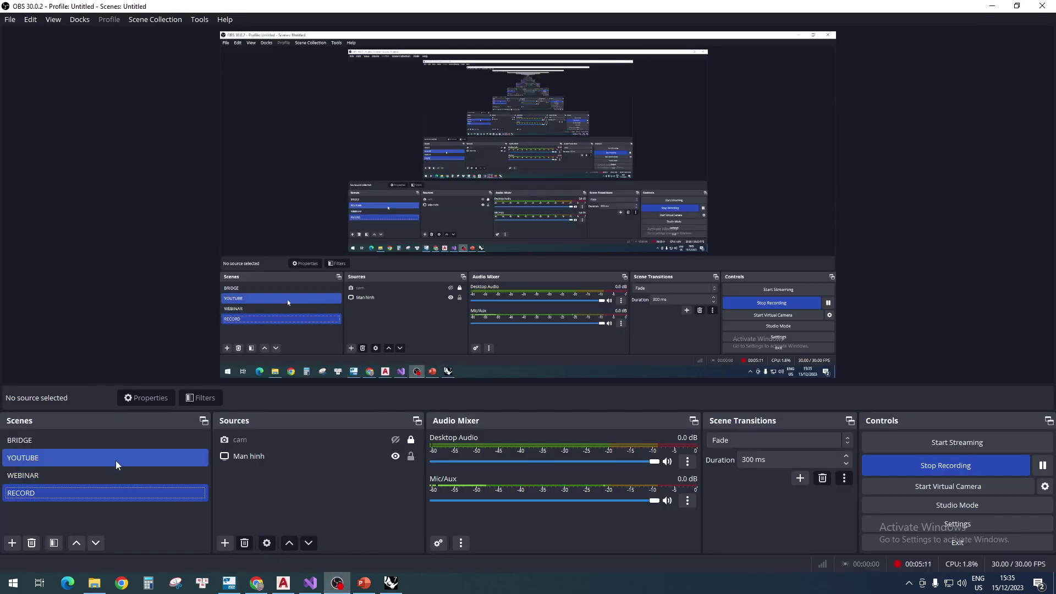